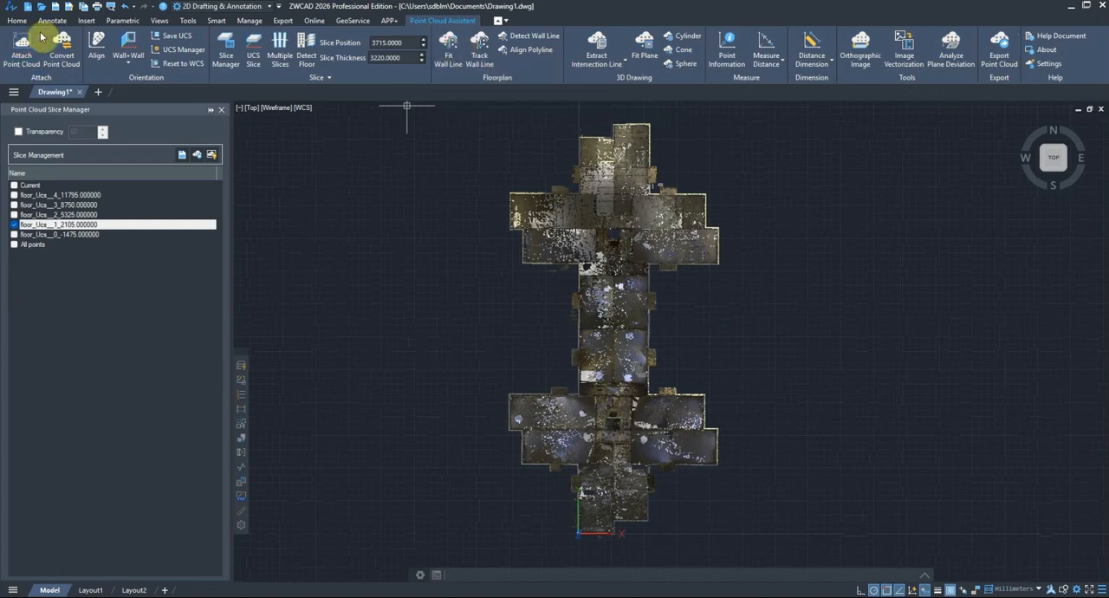
click(16, 20)
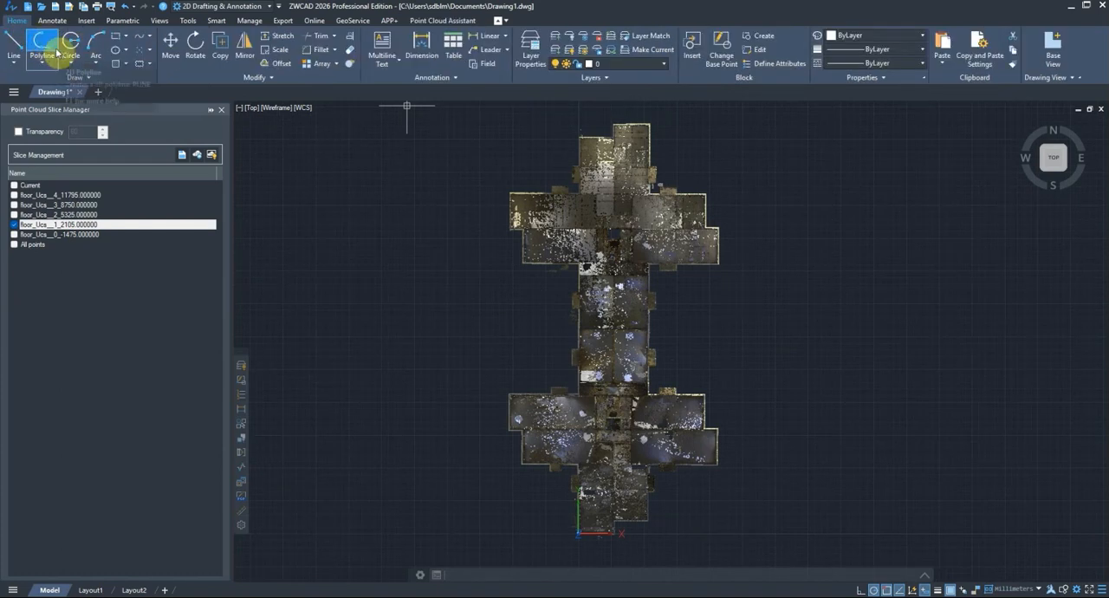
click(433, 20)
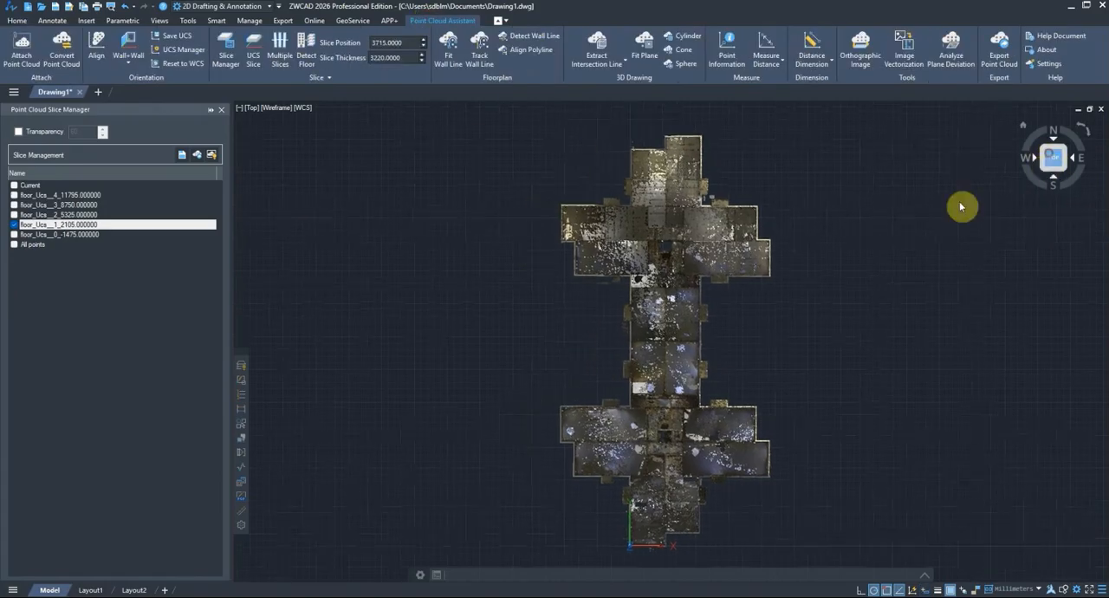
Step: Fit two-point wall lines along the west and north exterior walls of the northwest wing with Fit Wall Line
scroll(613, 211, up, 5)
scroll(503, 205, up, 8)
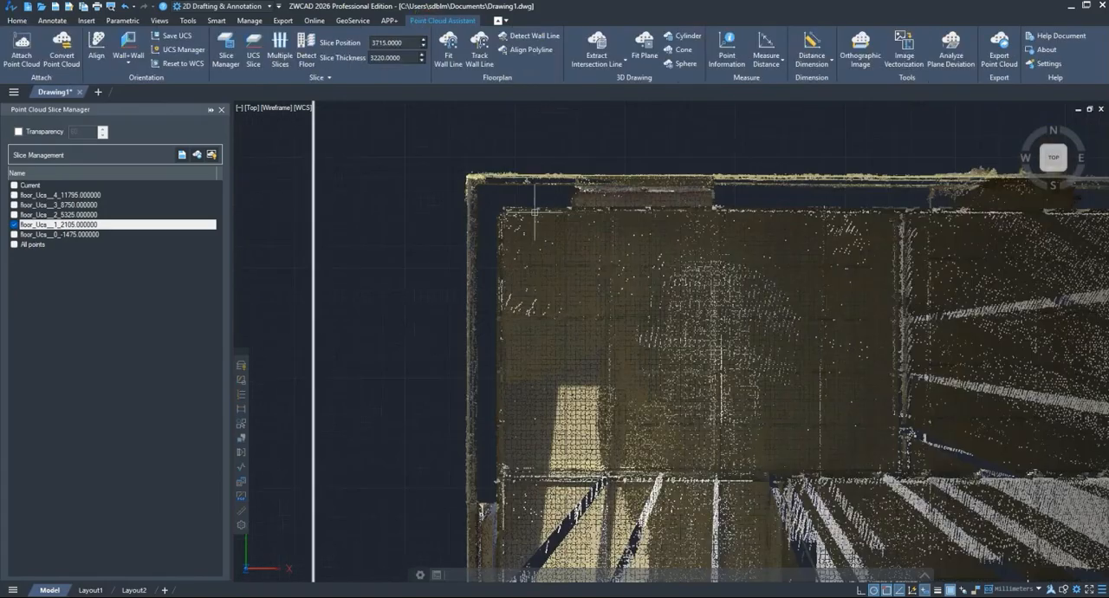
click(456, 61)
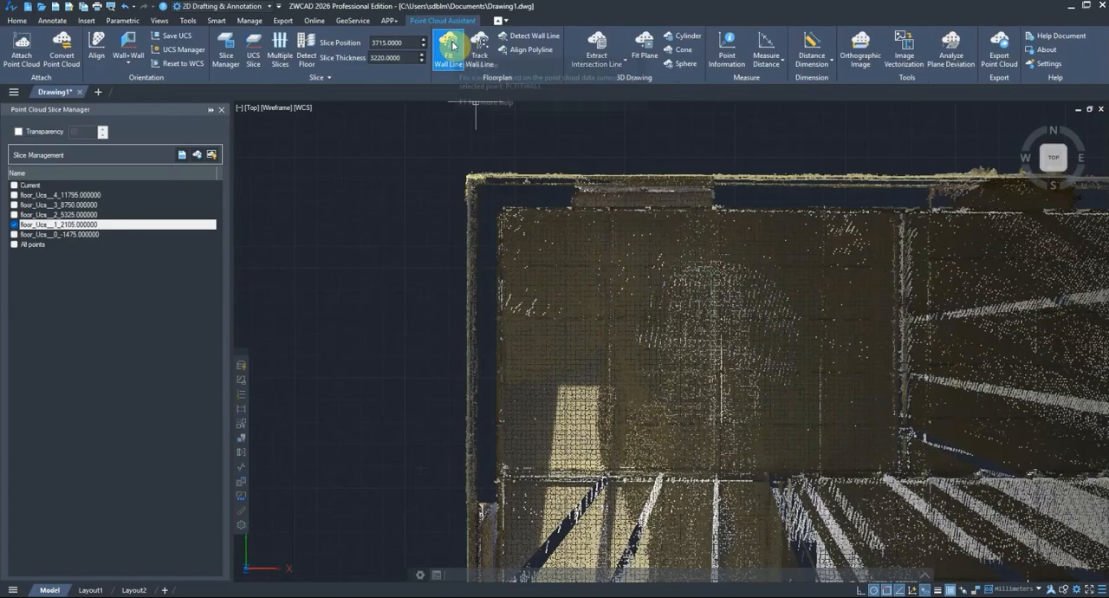
click(468, 478)
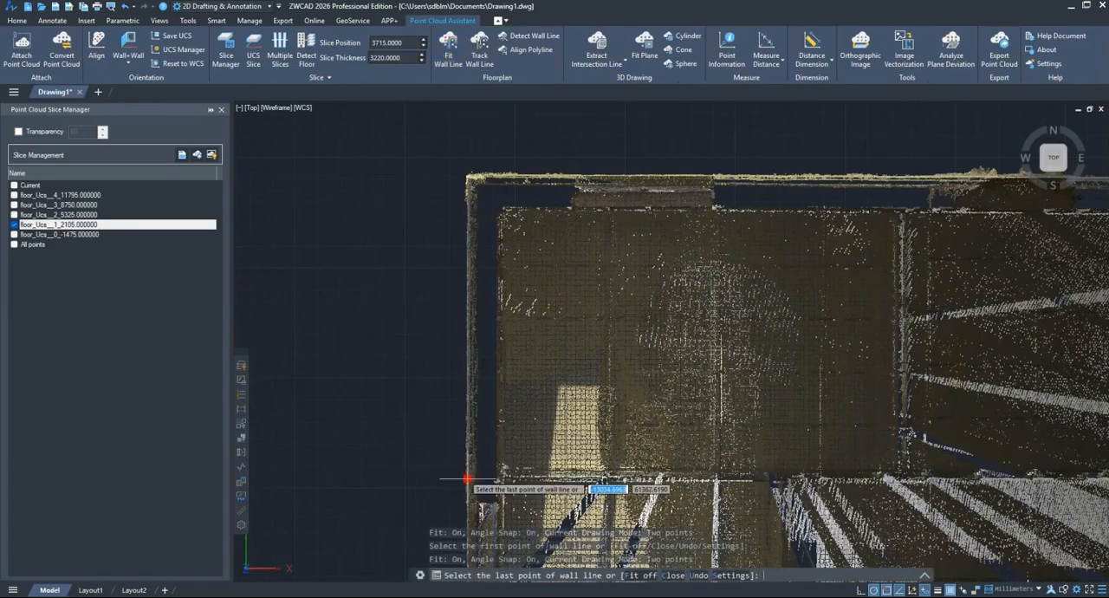
click(468, 245)
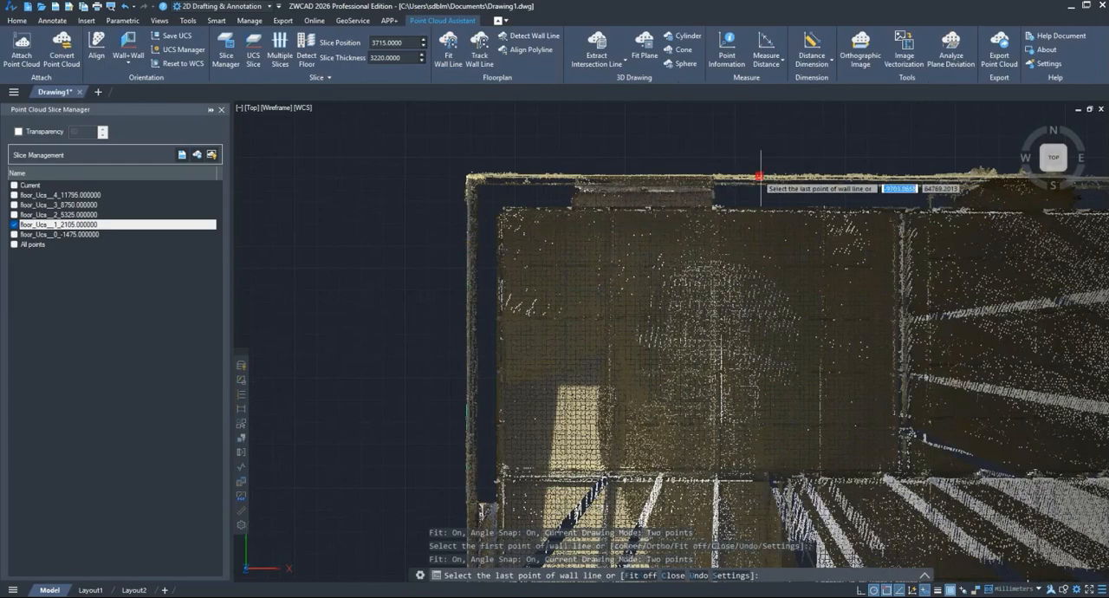
Step: Examine how the fitted wall lines follow the point cloud at the northwest corner and along the north wall
scroll(460, 268, up, 6)
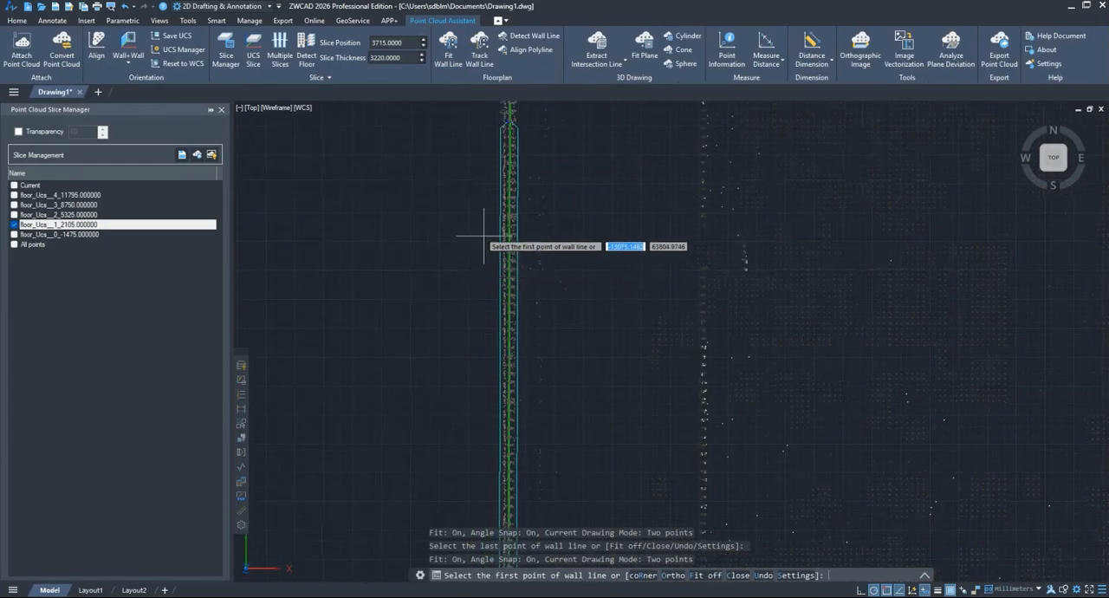
scroll(485, 226, up, 2)
middle_drag(487, 220, 457, 505)
middle_drag(646, 165, 617, 456)
middle_drag(653, 182, 656, 458)
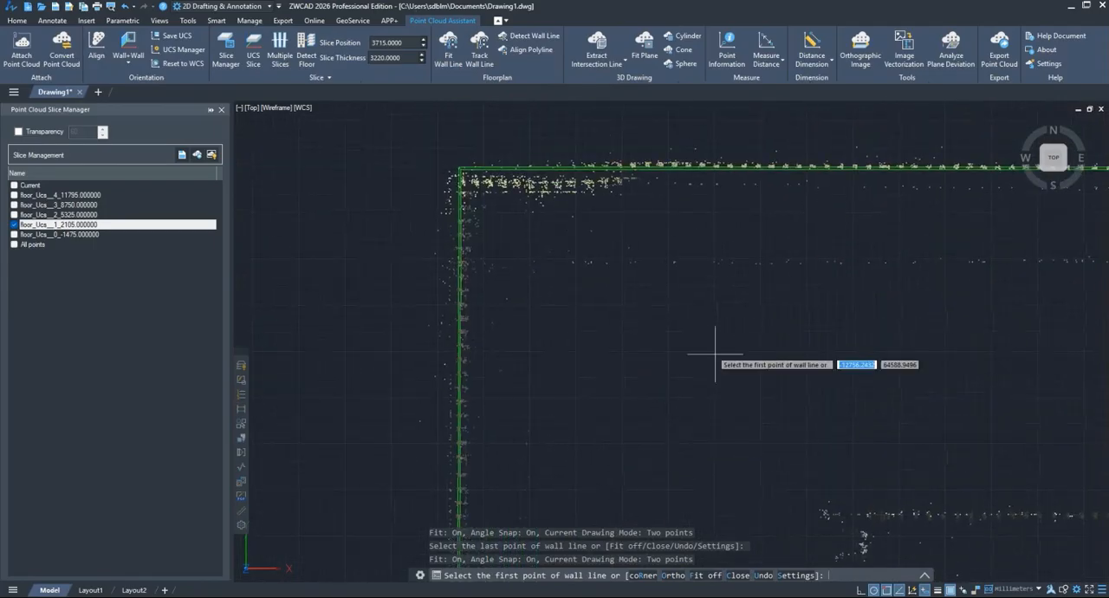
middle_drag(812, 296, 459, 306)
middle_drag(855, 314, 490, 292)
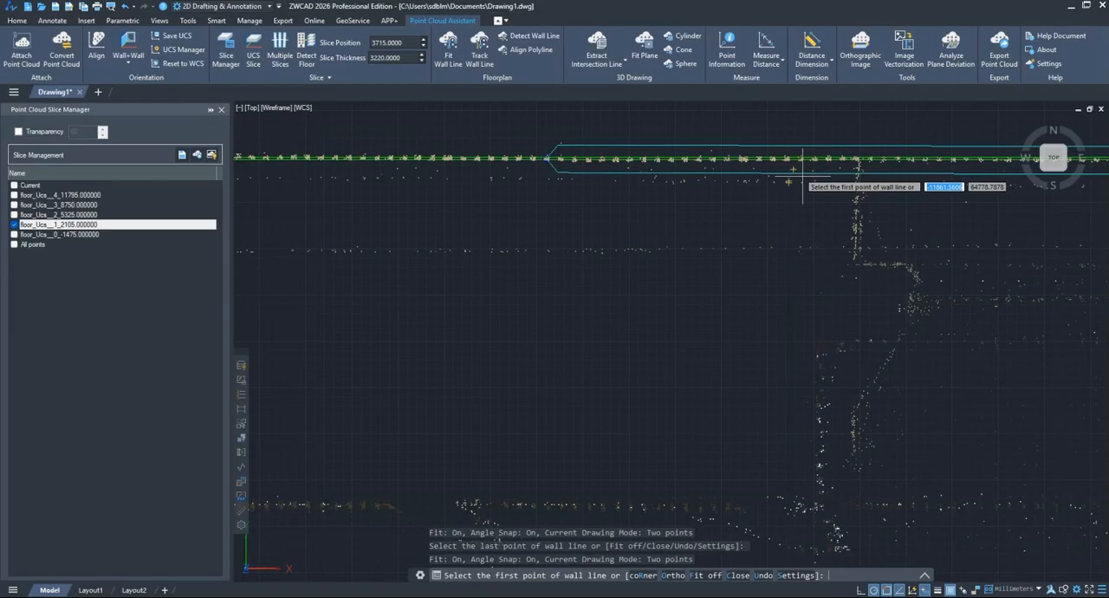
Step: Review the Fit Wall Line settings for point cloud spacing, angle snap and fit area width, and accept them
click(796, 578)
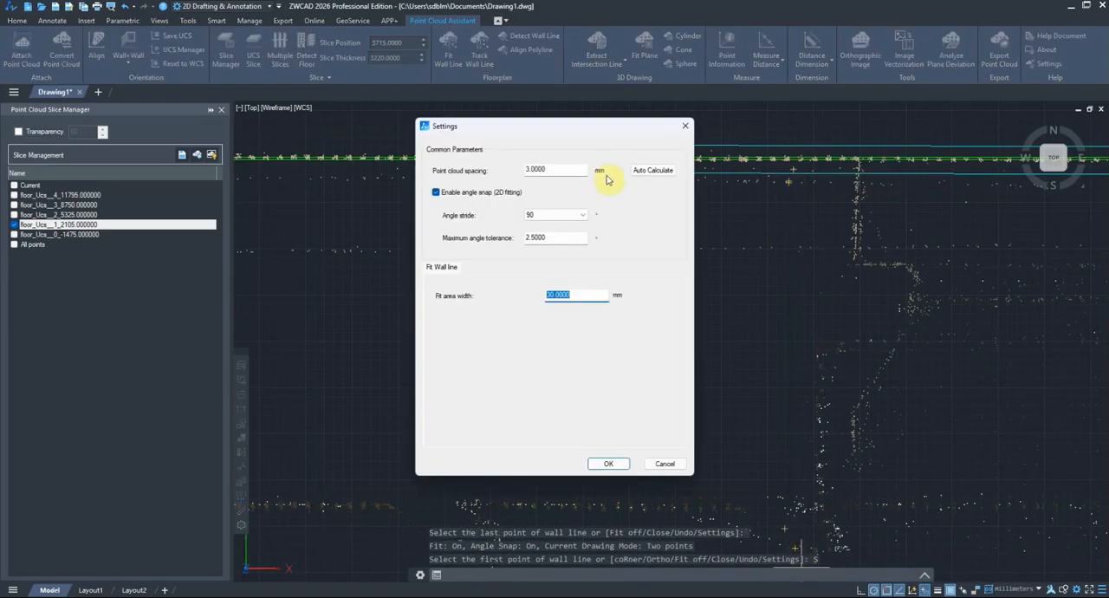
drag(611, 132, 545, 132)
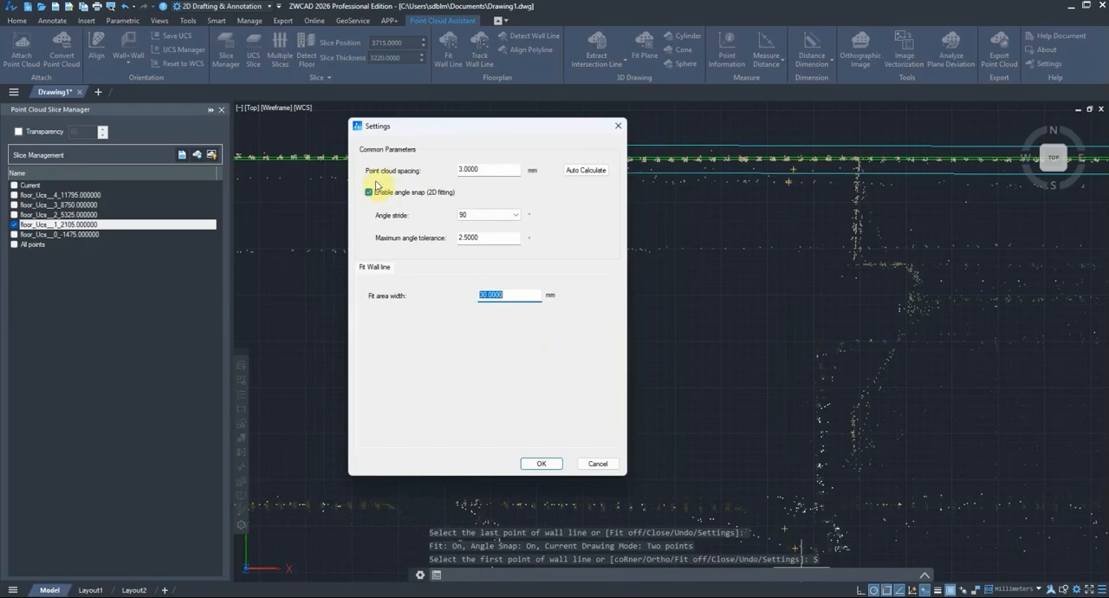
click(540, 463)
Step: Fit another wall line along the north exterior wall, farther east of the first segment
scroll(521, 284, down, 2)
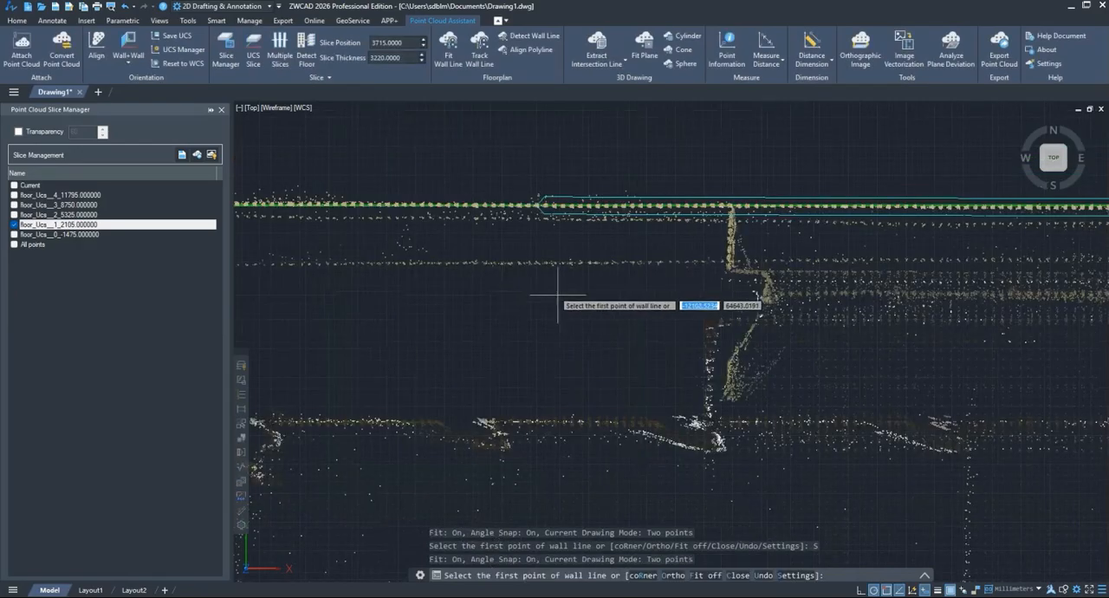
scroll(614, 306, down, 4)
mouse_move(920, 345)
middle_down()
mouse_move(852, 329)
mouse_move(233, 317)
middle_up()
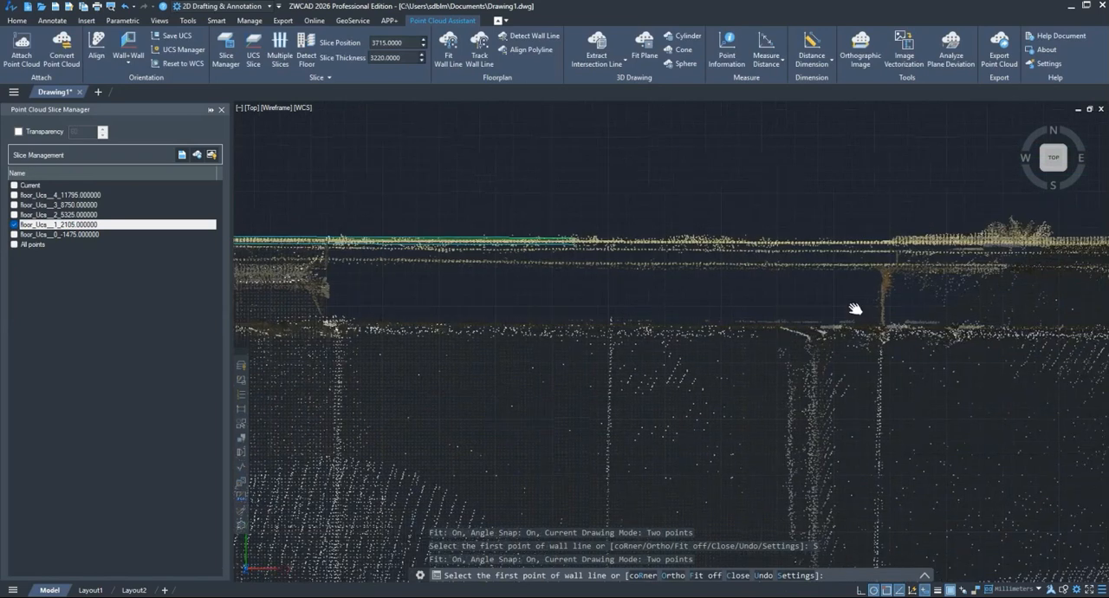
middle_drag(854, 309, 476, 309)
click(455, 246)
scroll(736, 344, up, 2)
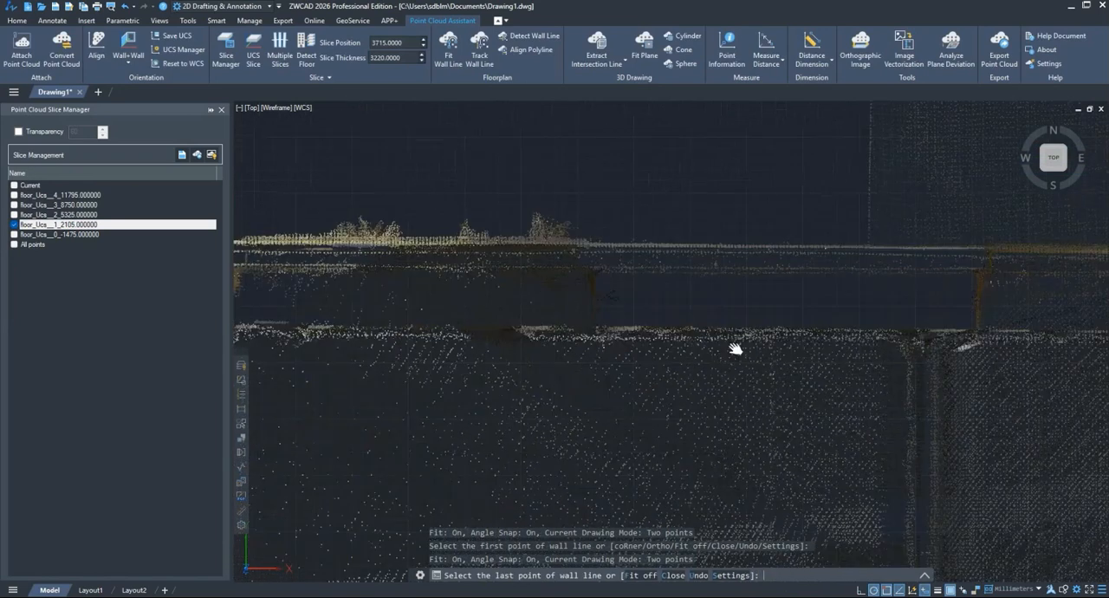
click(752, 253)
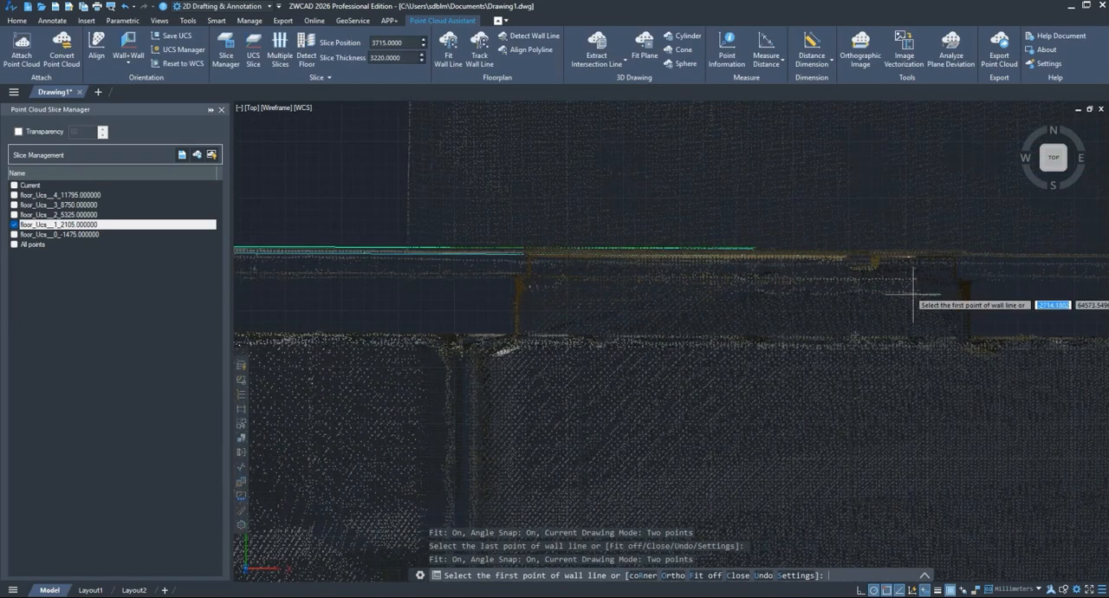
Step: Undo the last fitting action, fit wall lines on both sides of the corner at the wall's east end, and end the command
mouse_move(941, 299)
middle_down()
mouse_move(654, 277)
mouse_move(260, 364)
middle_up()
key(ctrl+z)
click(679, 384)
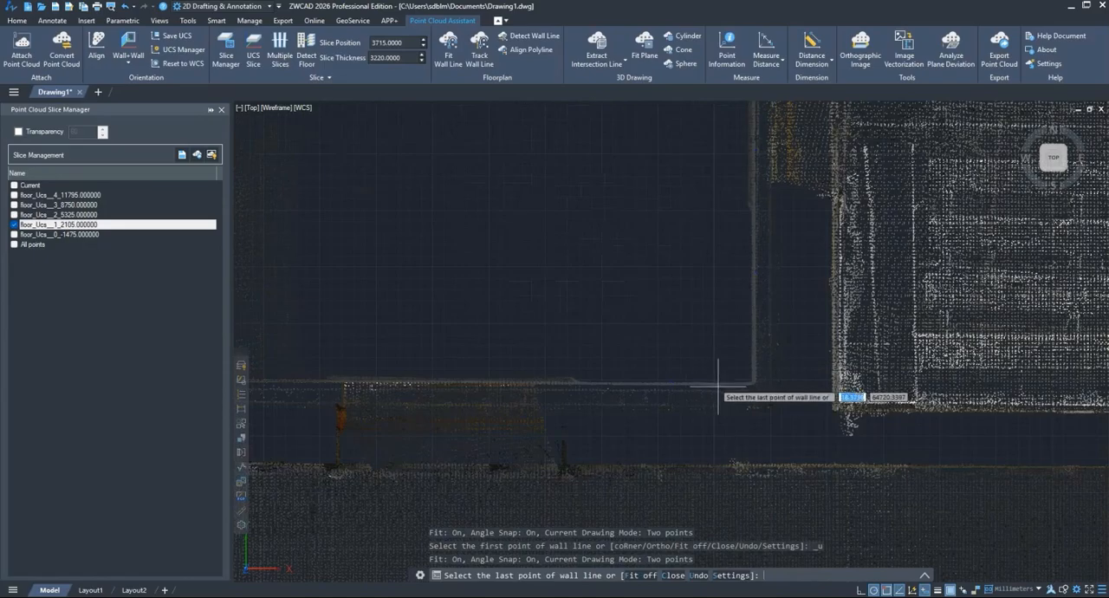
click(716, 386)
click(753, 366)
click(756, 272)
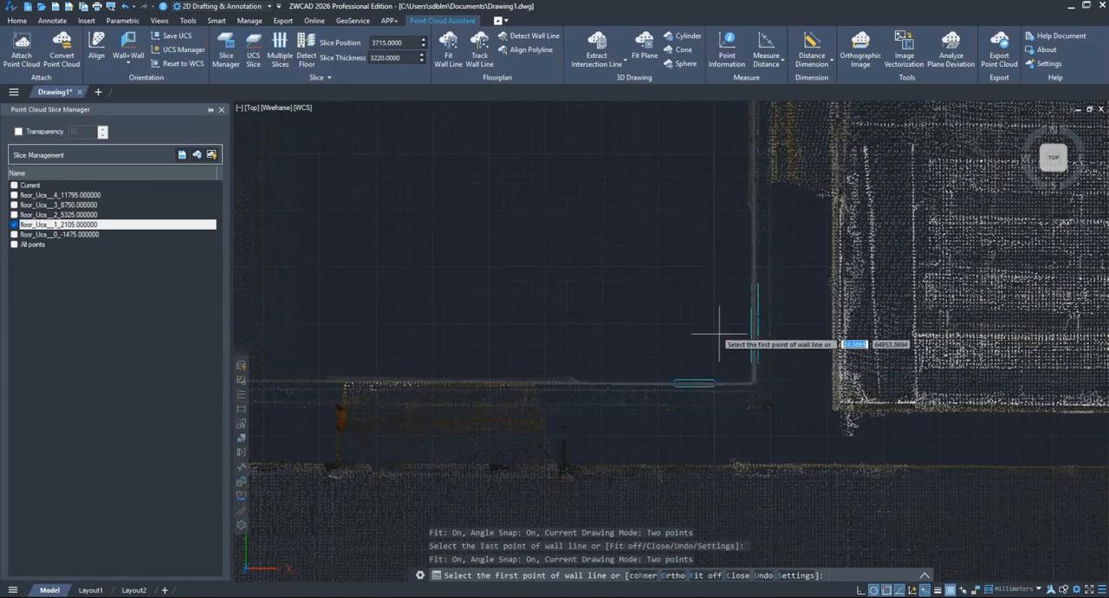
scroll(750, 344, up, 5)
middle_drag(744, 487, 741, 396)
drag(742, 396, 743, 385)
right_click(632, 243)
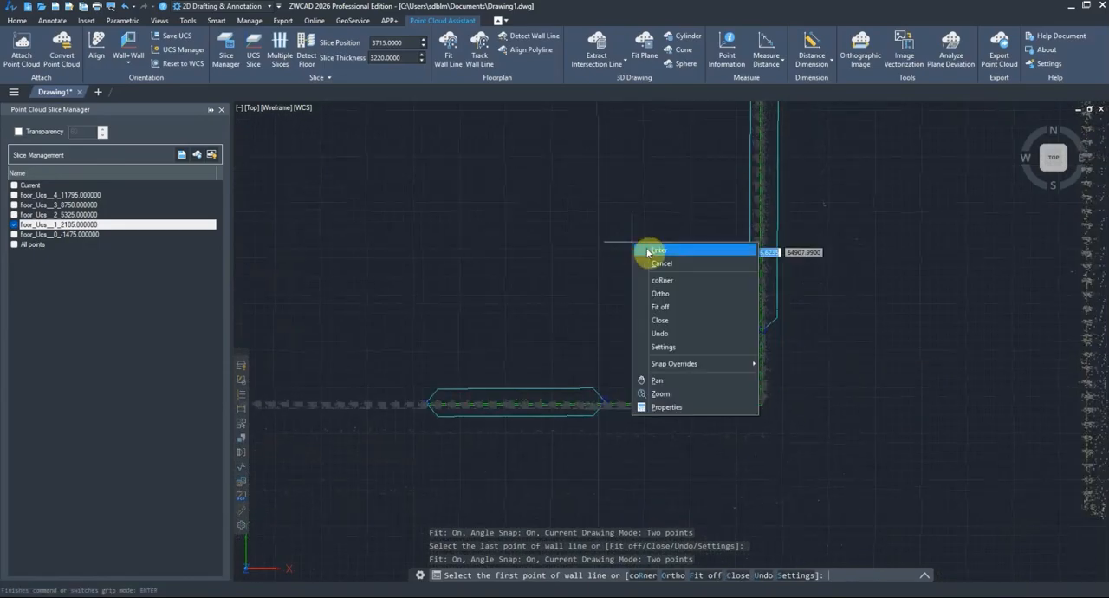
click(650, 250)
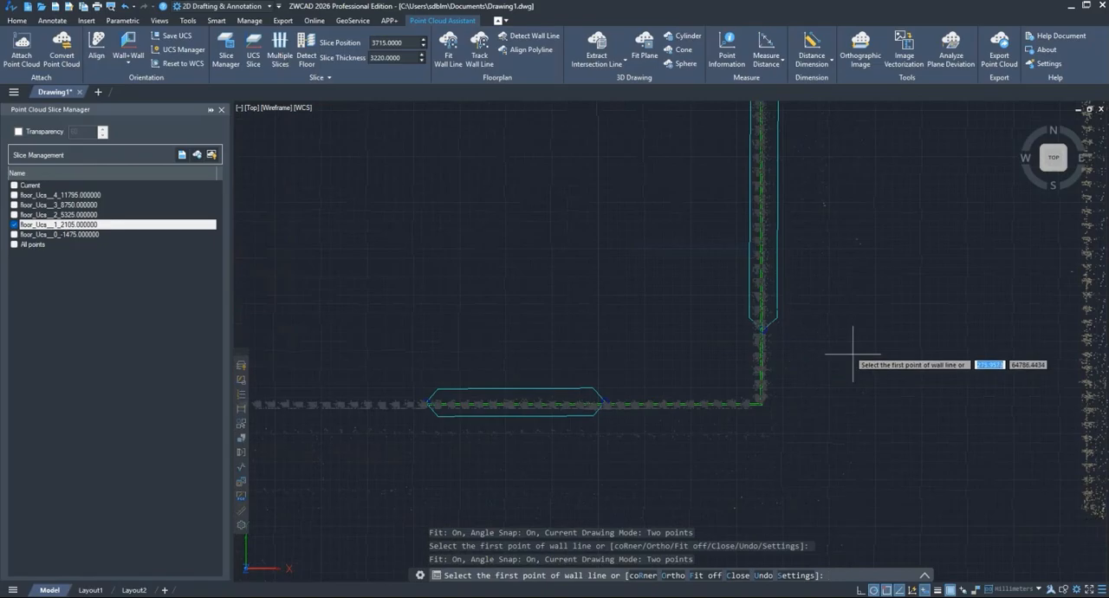
key(Escape)
Step: Hide the floor_Ucs__1_2105.000000 slice and delete all the fitted wall lines
scroll(804, 308, down, 5)
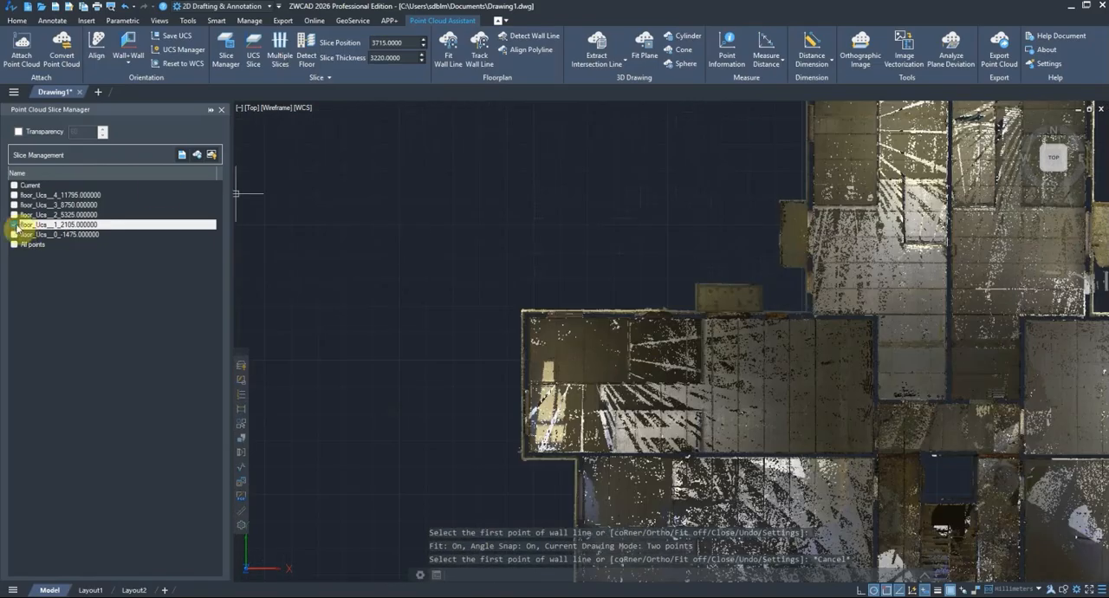
click(14, 224)
scroll(587, 367, up, 2)
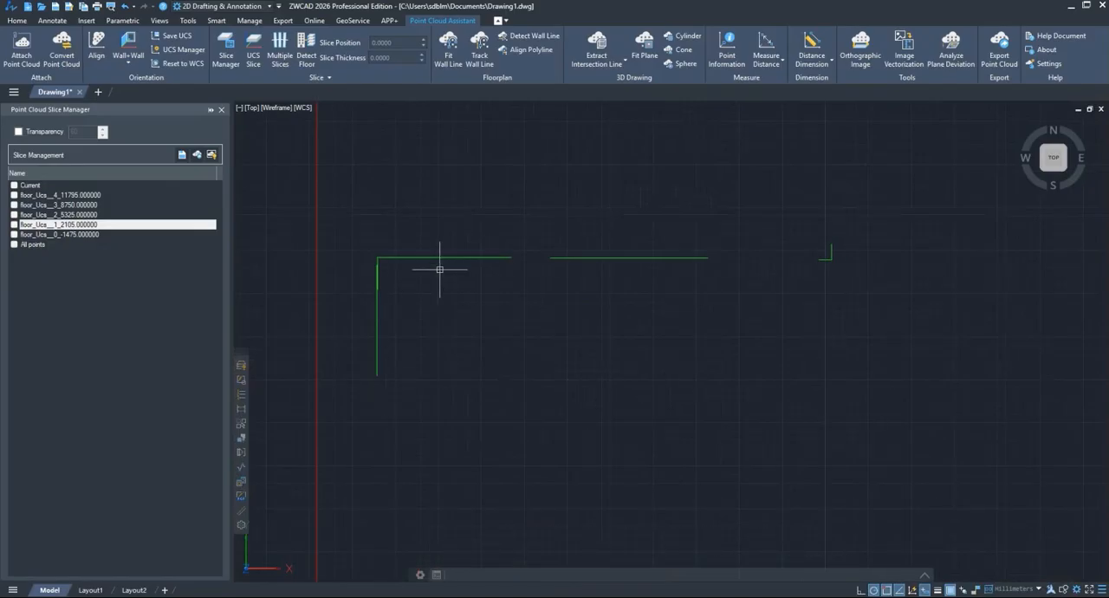
click(844, 429)
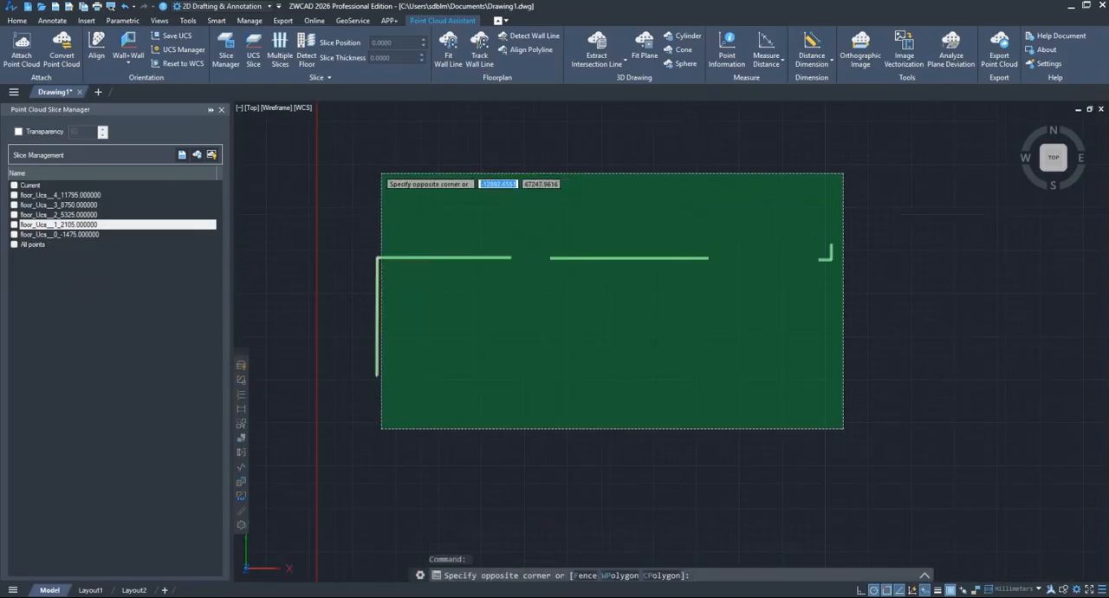
click(374, 173)
key(Delete)
Step: Show the floor_Ucs__1_2105.000000 slice and track its wall lines from a point on the north exterior wall
click(13, 224)
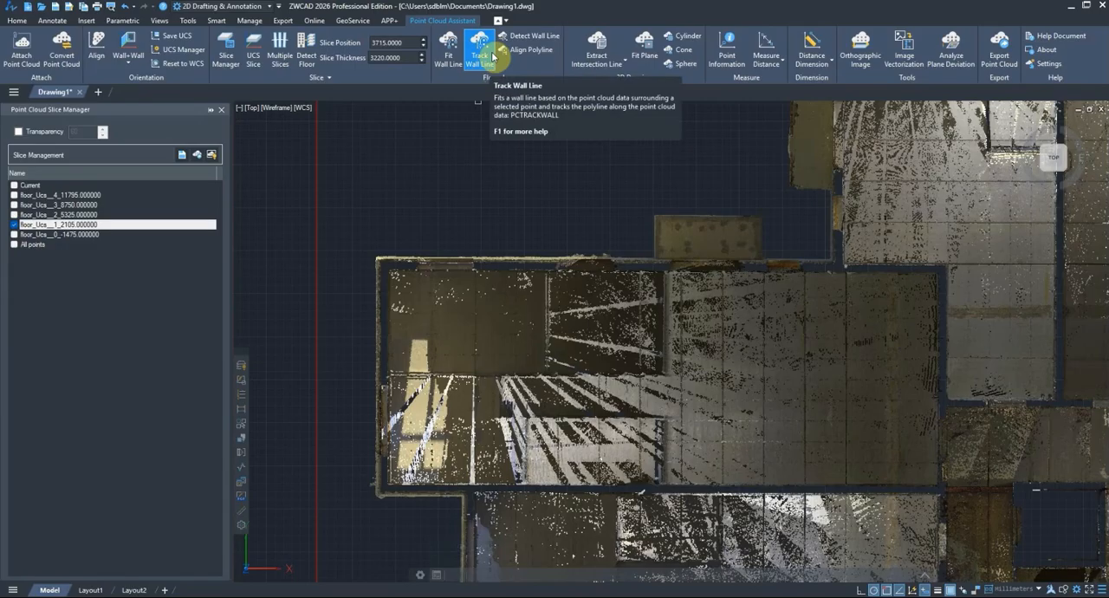
click(493, 58)
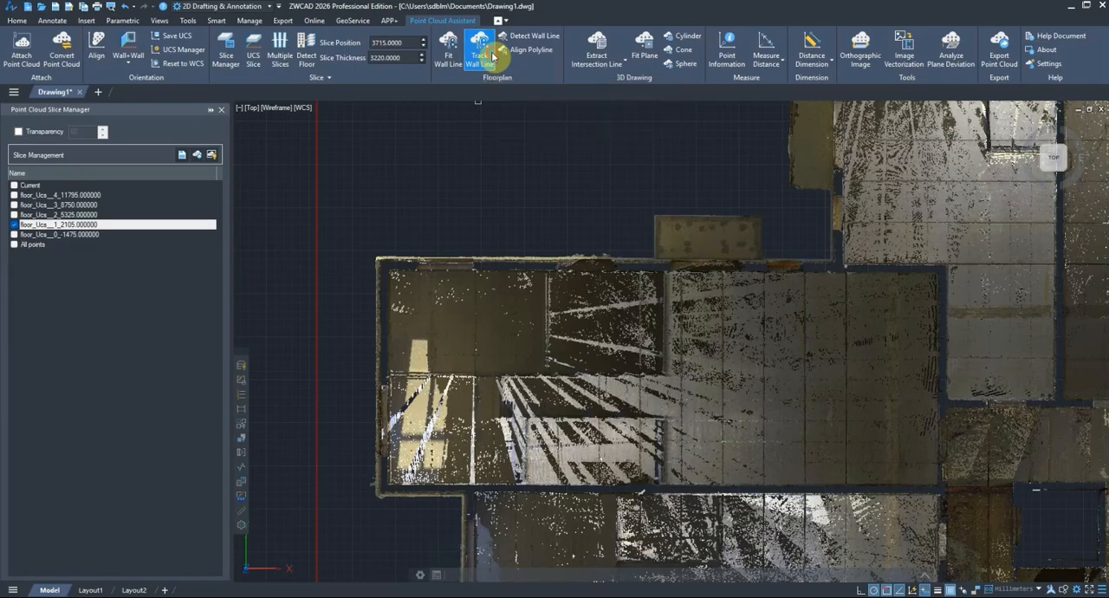
click(503, 258)
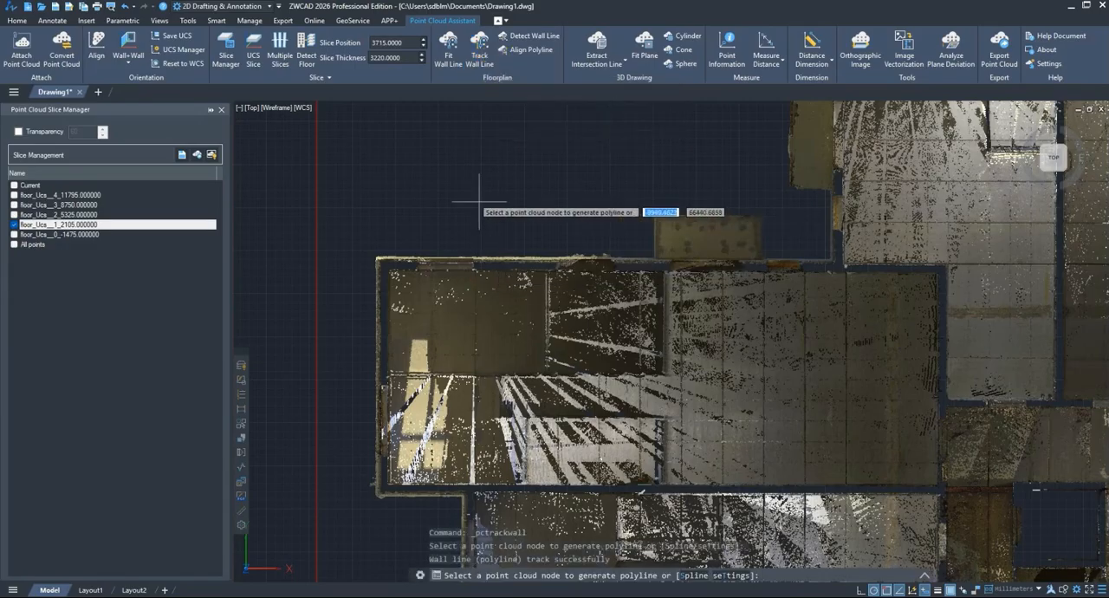
right_click(509, 228)
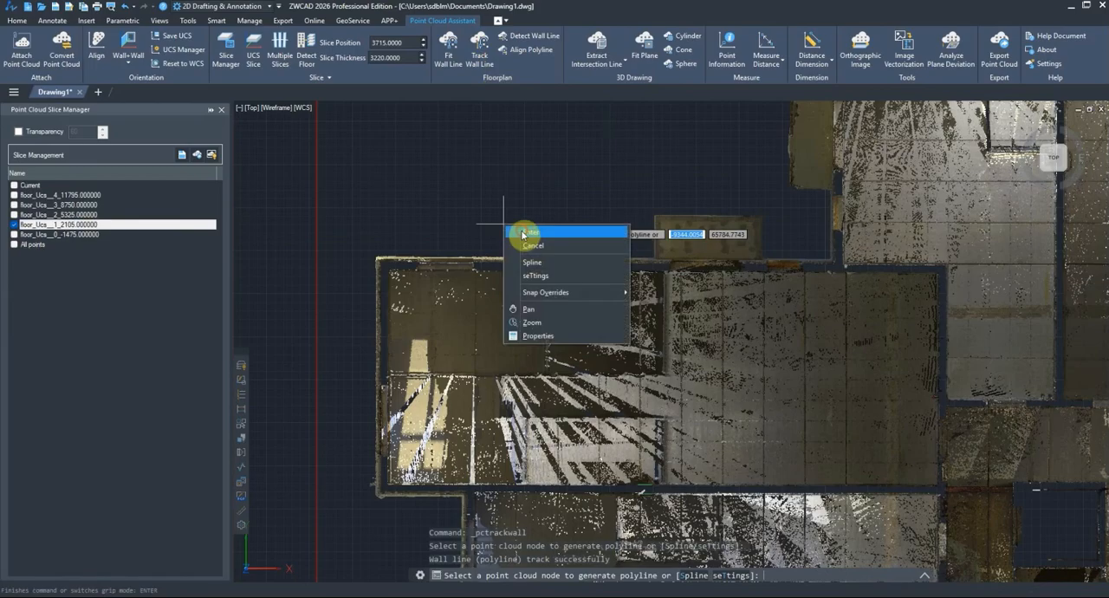
click(520, 234)
Step: Hide the floor_Ucs__1_2105.000000 slice and examine the tracked wall lines across the whole floor plan
click(14, 225)
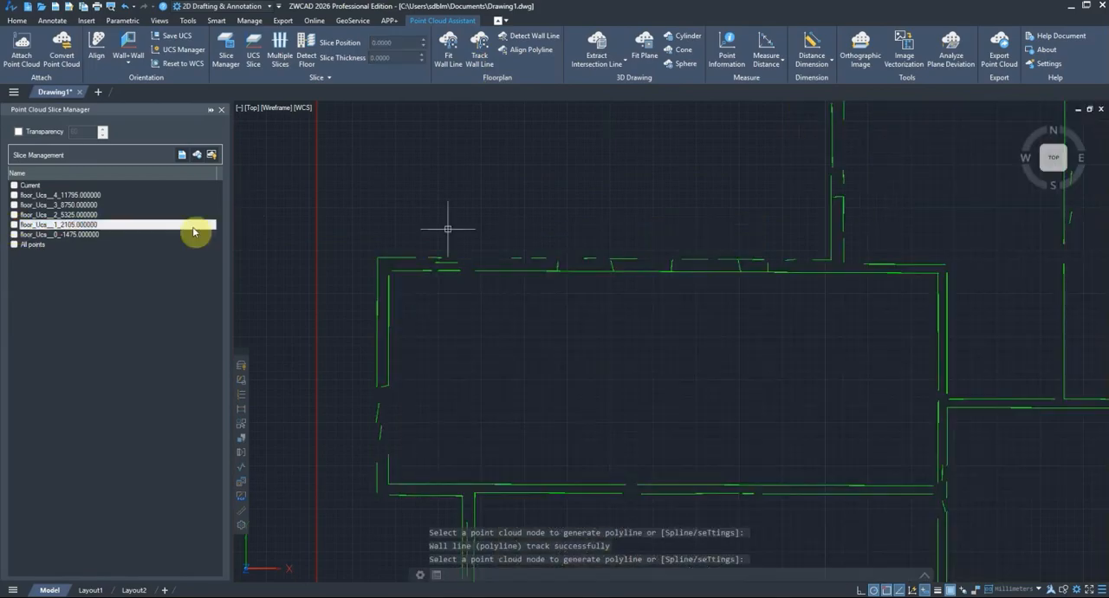
scroll(397, 240, down, 3)
scroll(402, 244, down, 2)
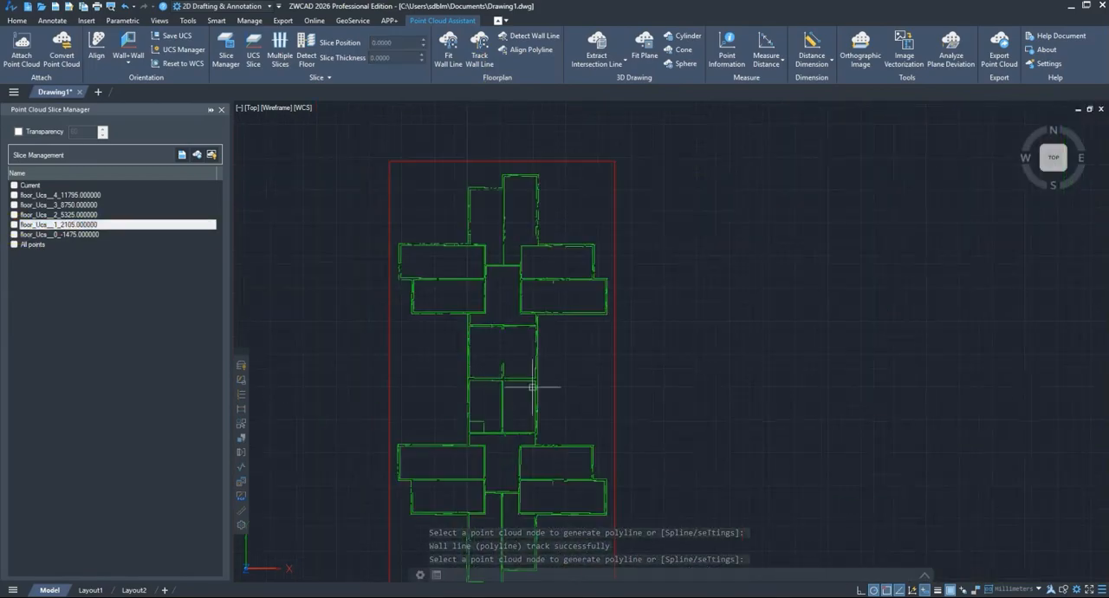
mouse_move(532, 397)
middle_down()
mouse_move(557, 243)
mouse_move(565, 269)
mouse_move(632, 300)
middle_up()
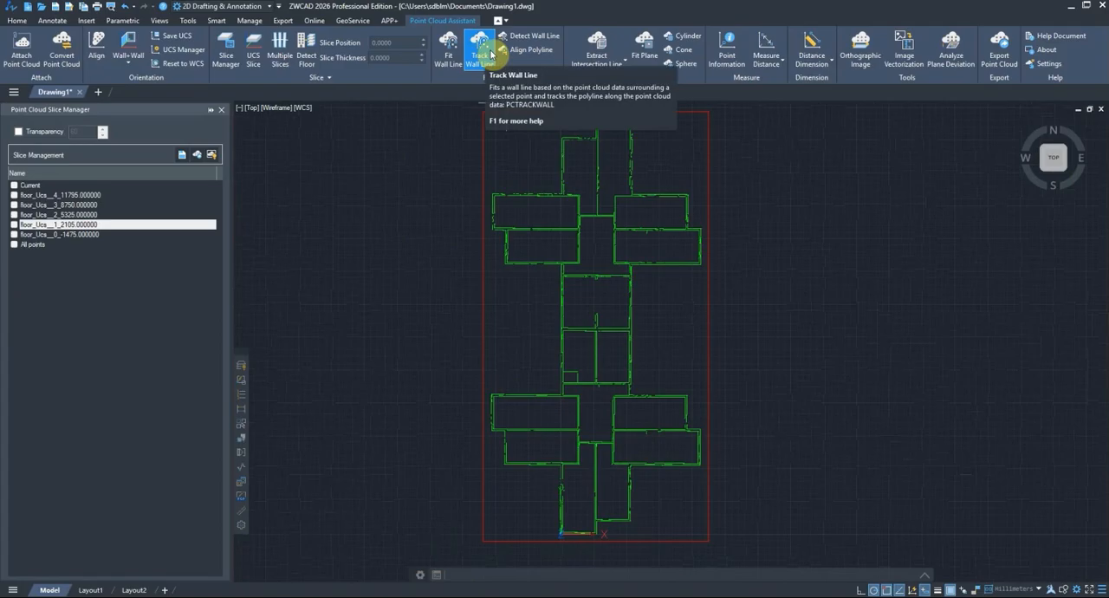
click(417, 210)
click(389, 164)
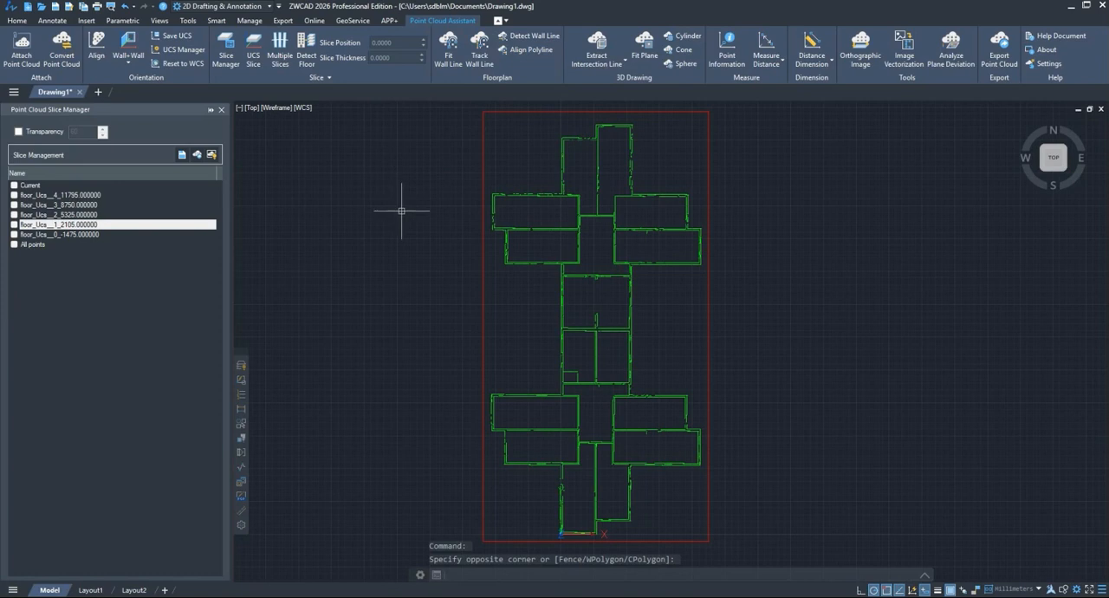
Step: Check the Track Wall Line settings for minimum line length, merge angle, precision and filters, and close them without changes
click(479, 50)
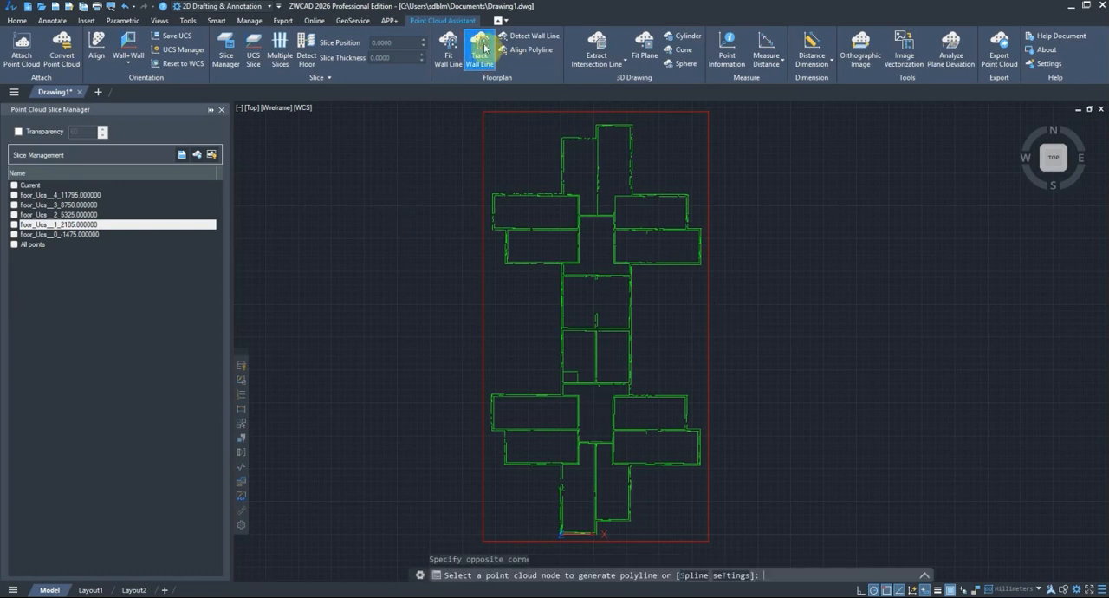
click(730, 577)
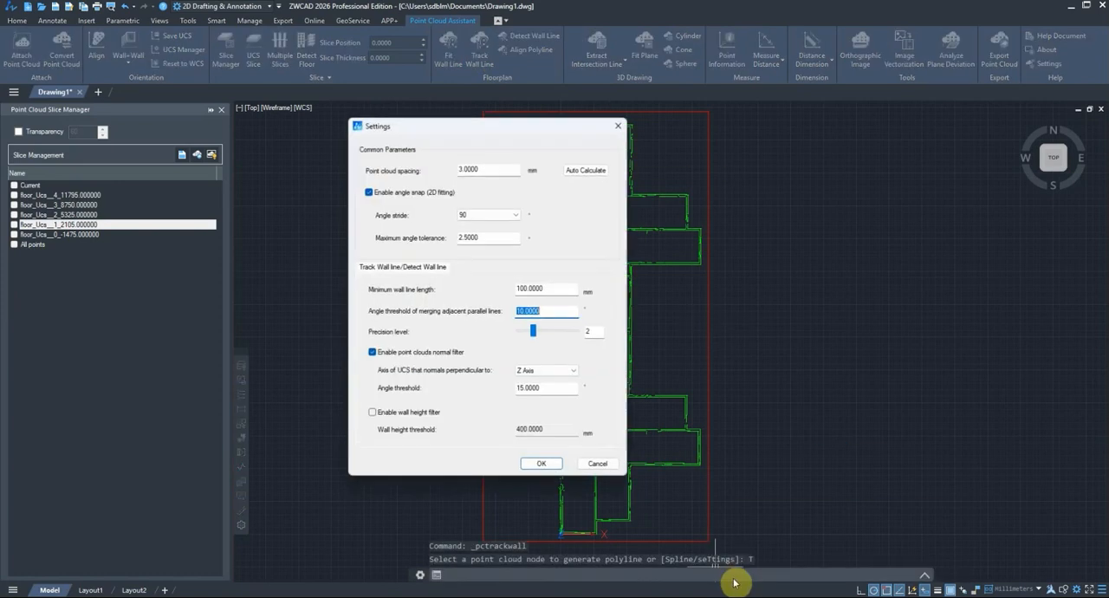
click(617, 129)
Step: Undo the wall line tracking and show the floor_Ucs__1_2105.000000 slice at the northwest wing
key(ctrl+z)
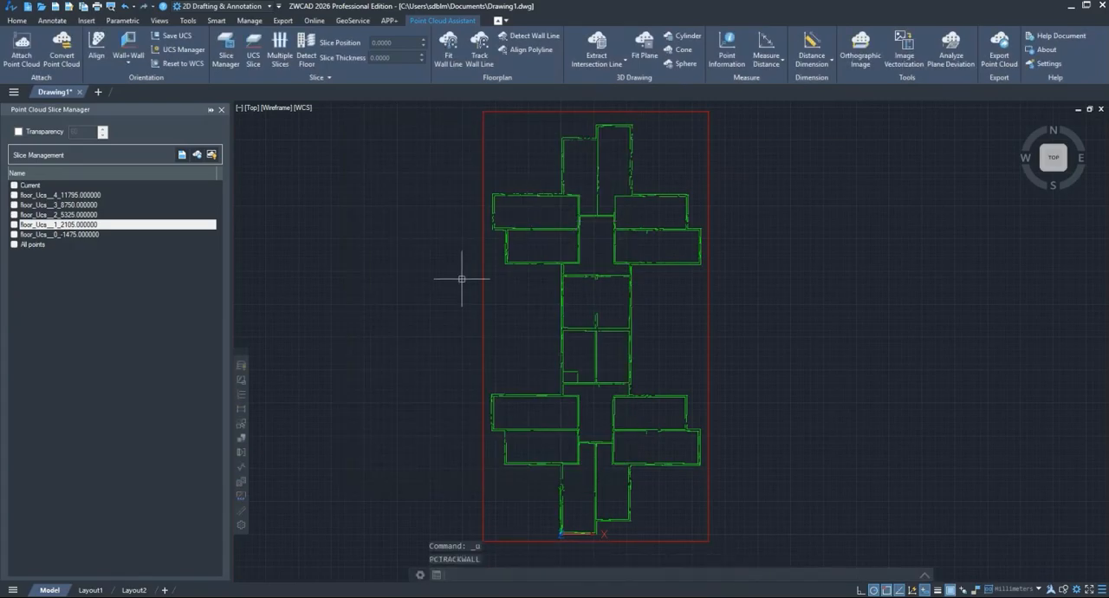
scroll(463, 277, up, 5)
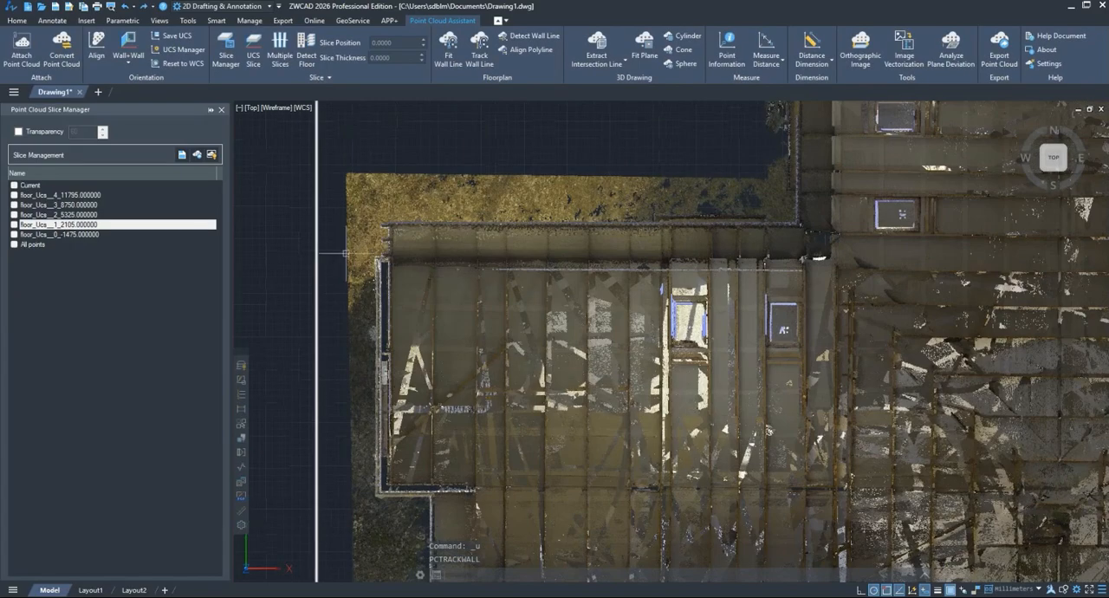
click(13, 225)
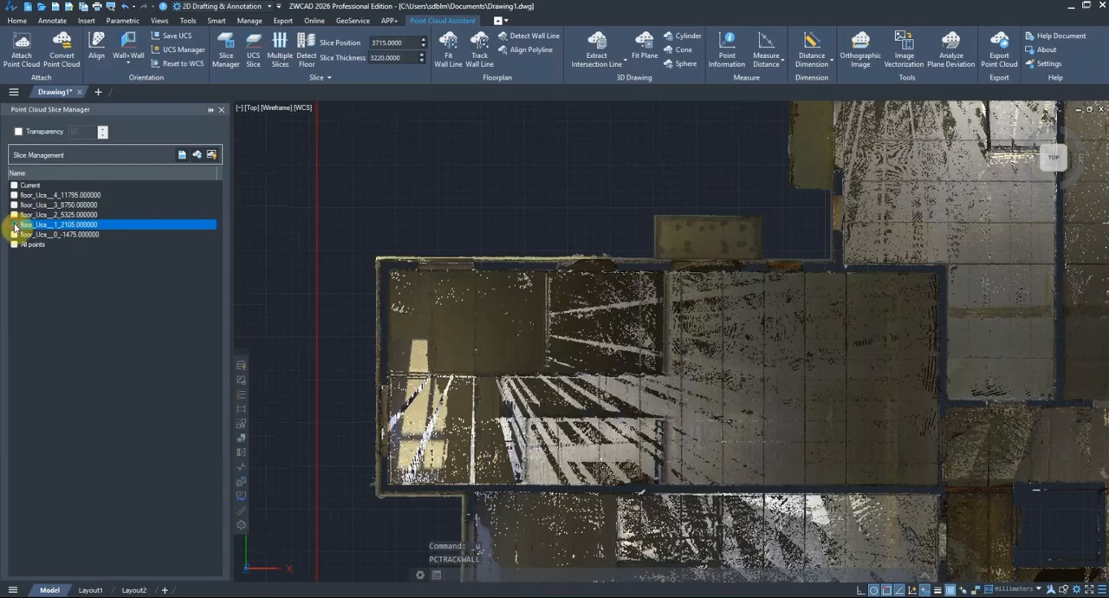
Step: Run Detect Wall Line on the point cloud with the whole floor_Ucs__1_2105.000000 slice shown in top view
click(15, 227)
scroll(358, 240, down, 2)
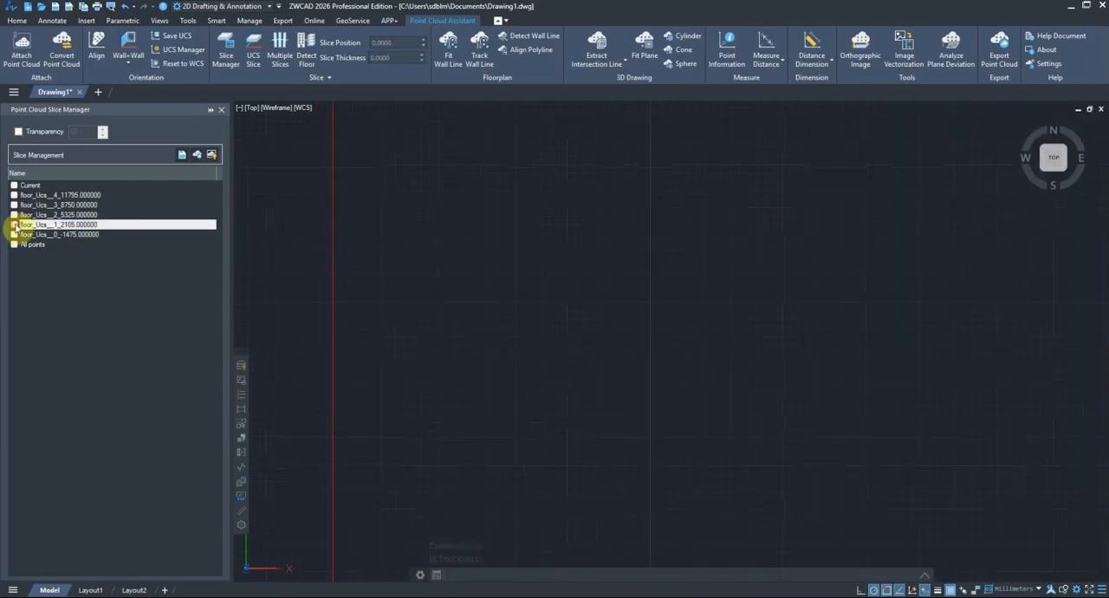
click(14, 227)
scroll(606, 347, down, 3)
middle_drag(616, 371, 675, 338)
click(1051, 159)
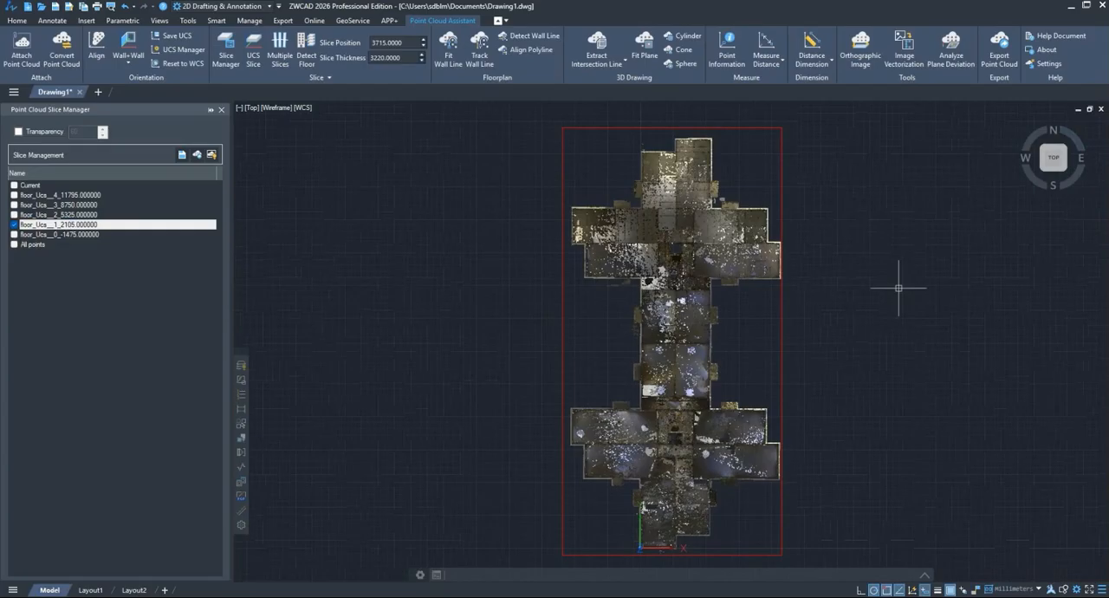
click(537, 36)
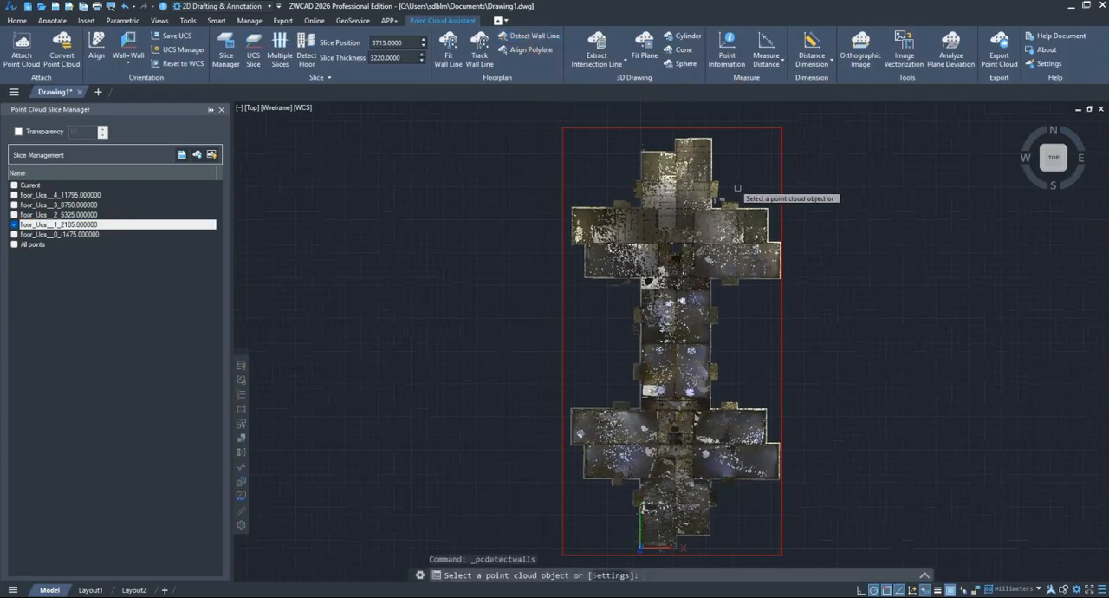
click(759, 208)
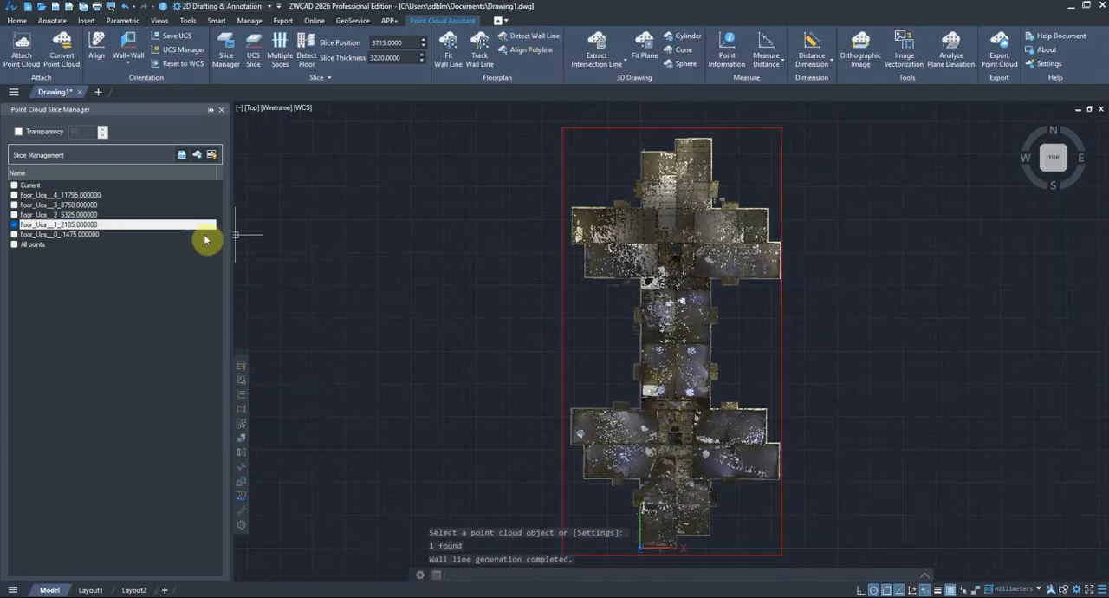
Step: Hide the floor_Ucs__1_2105.000000 slice and examine the detected wall lines around the stair core and across the whole floor plan
click(14, 225)
click(146, 270)
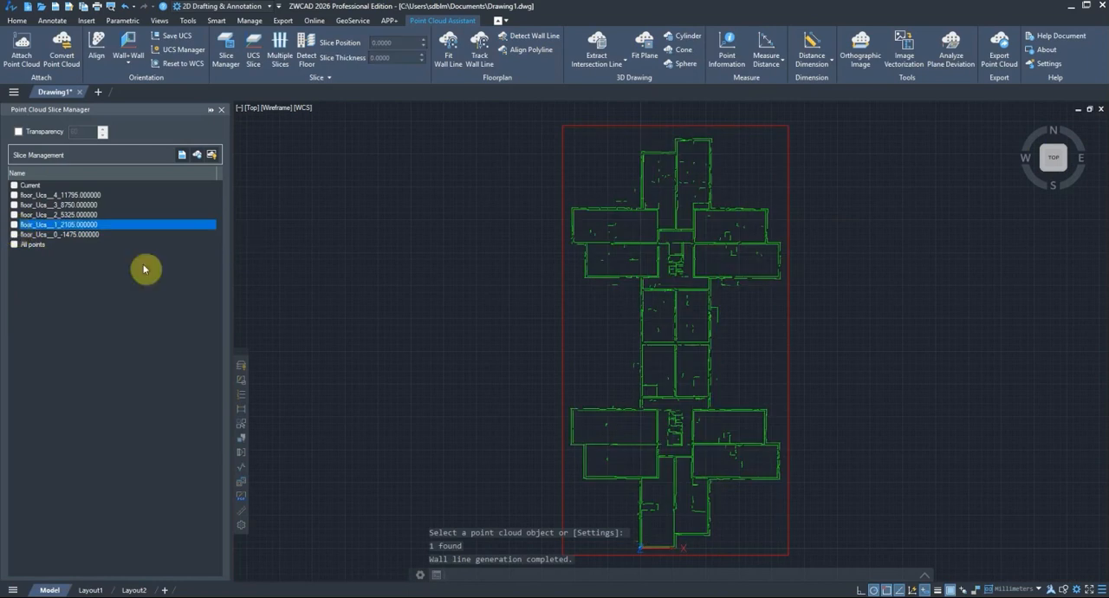
middle_drag(718, 372, 664, 368)
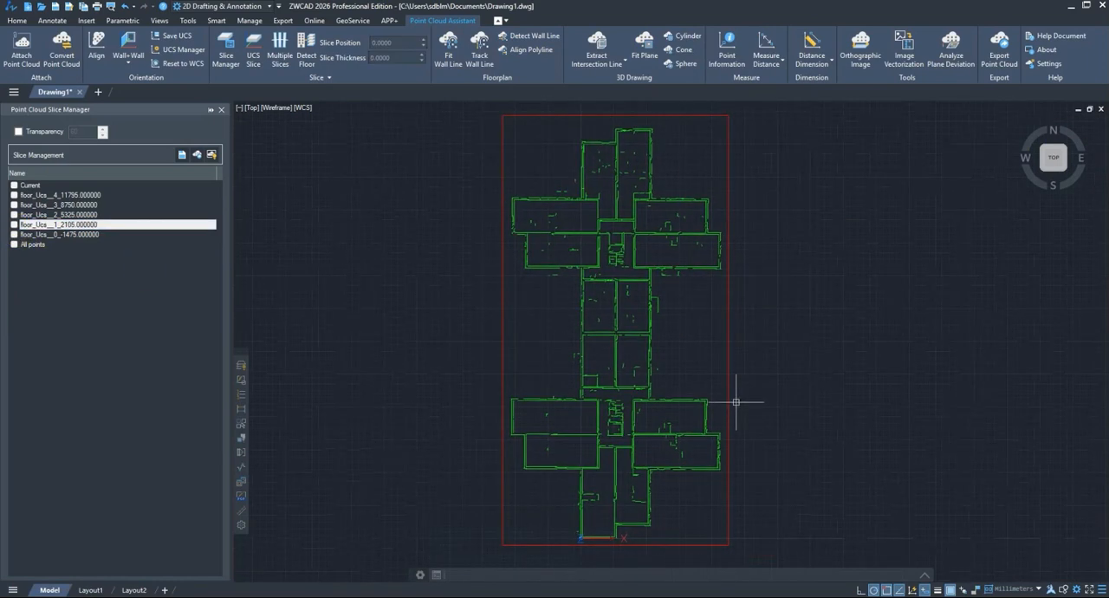
scroll(660, 273, up, 6)
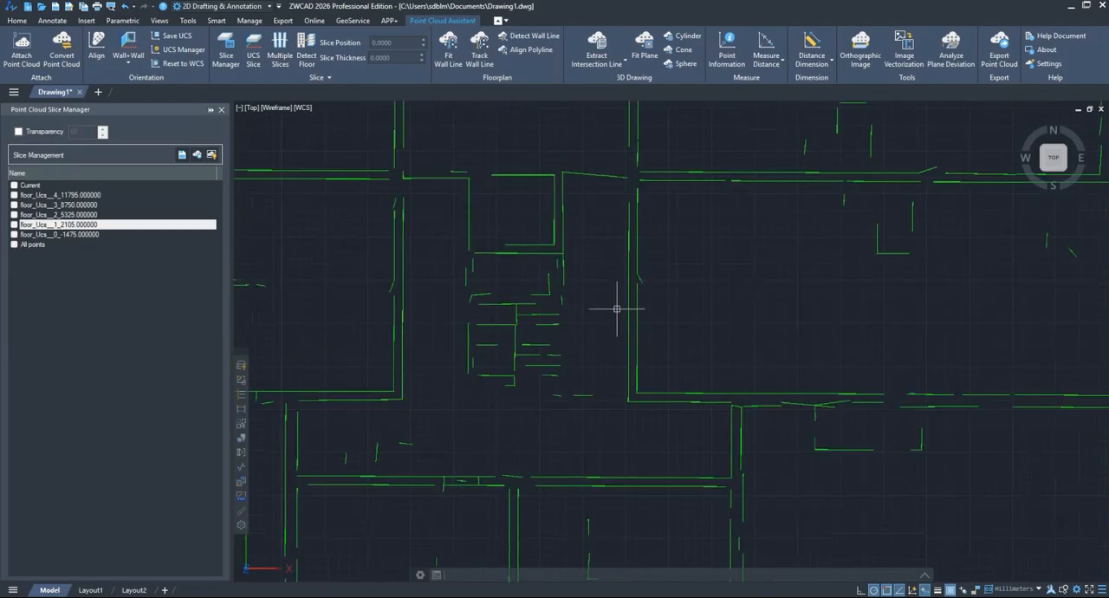
middle_drag(616, 317, 659, 345)
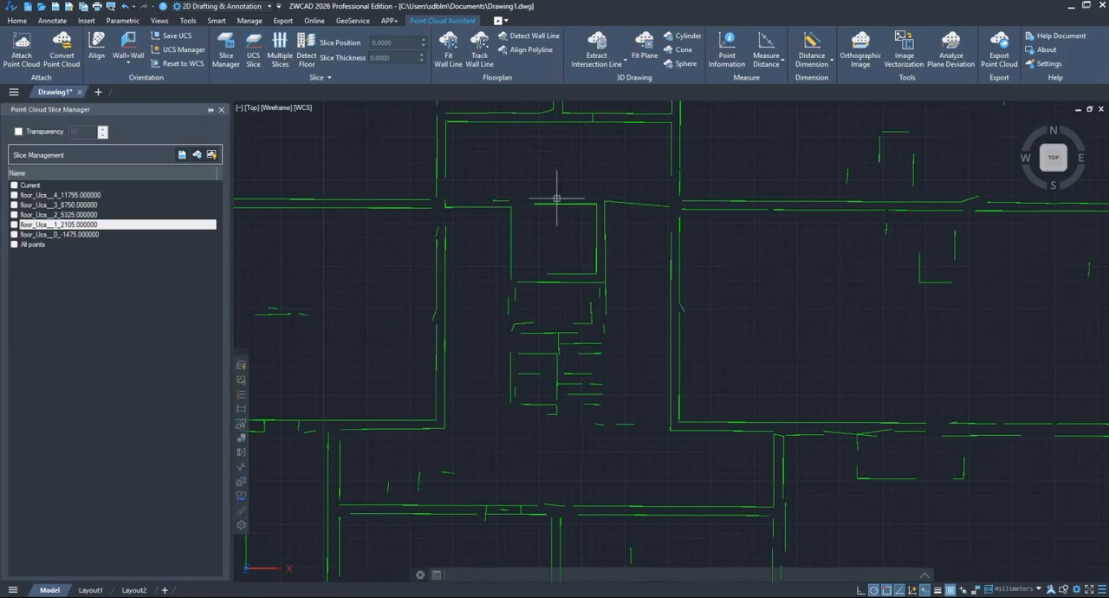
scroll(576, 259, down, 8)
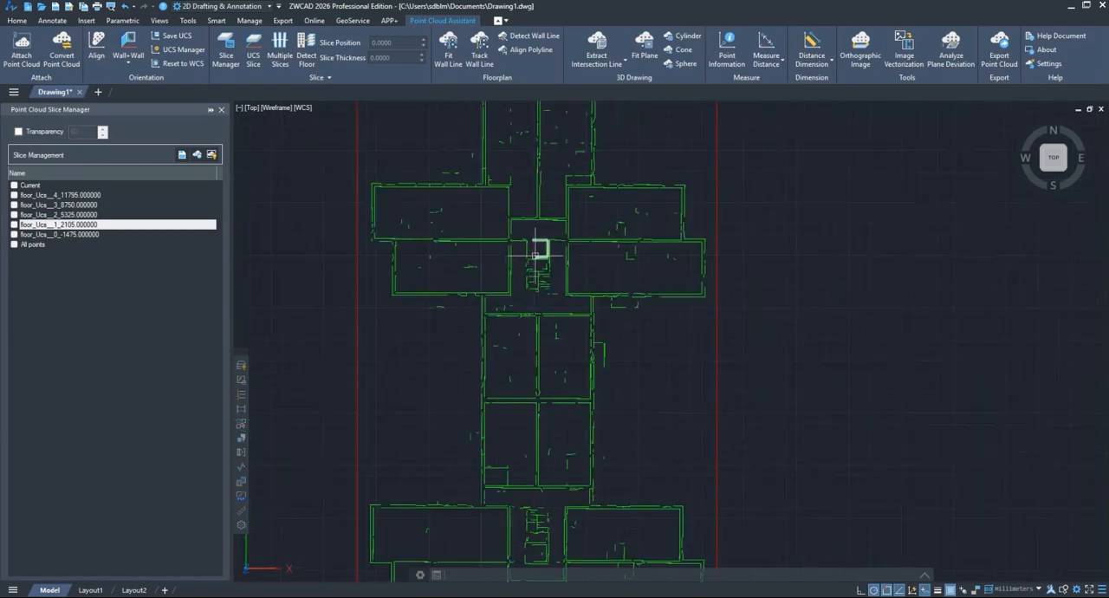
middle_drag(578, 387, 666, 371)
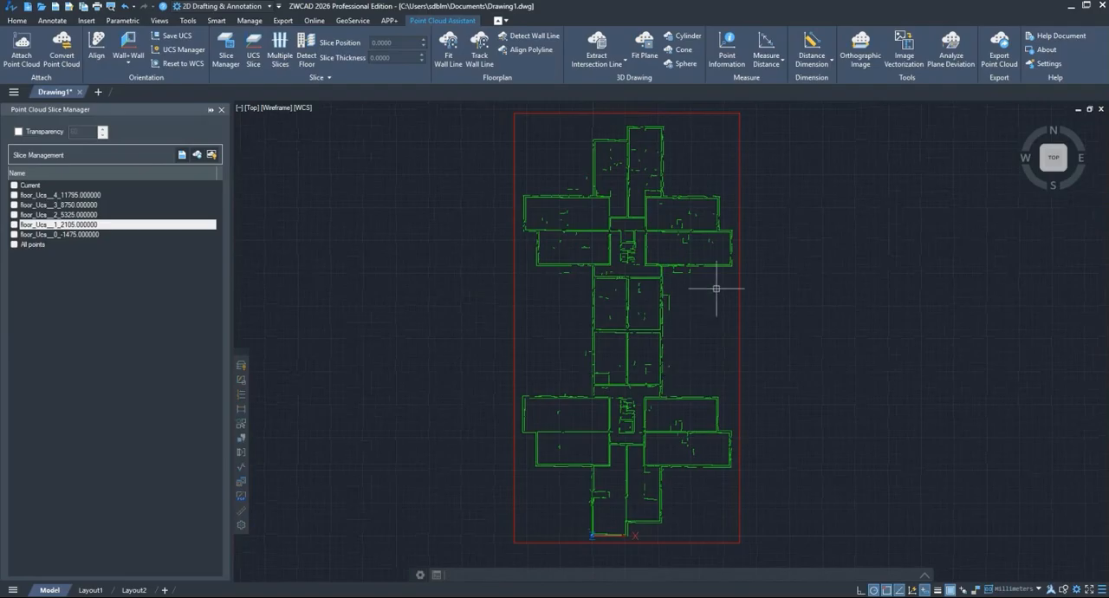
middle_drag(716, 289, 705, 292)
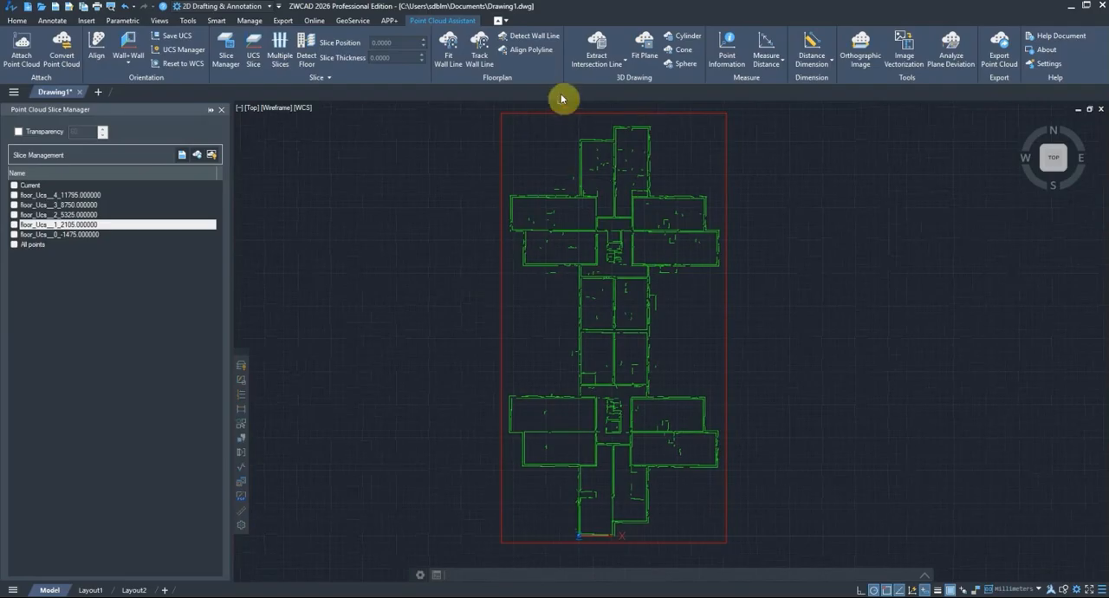
Step: Check the Detect Wall Line settings for point cloud spacing, angle snap, minimum line length and filters, and close them without changes
click(542, 40)
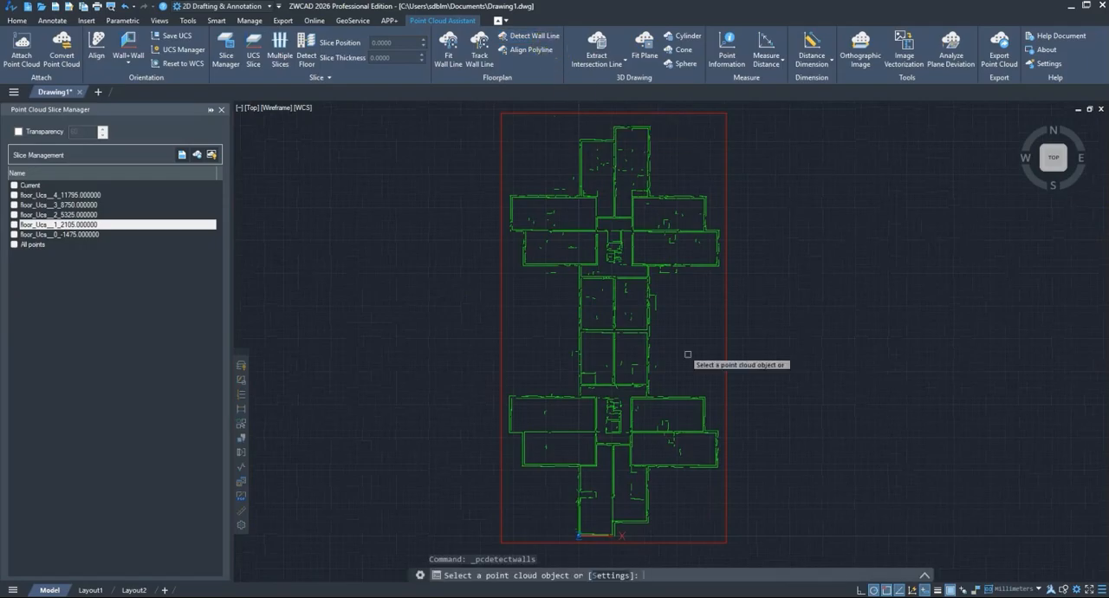
click(612, 575)
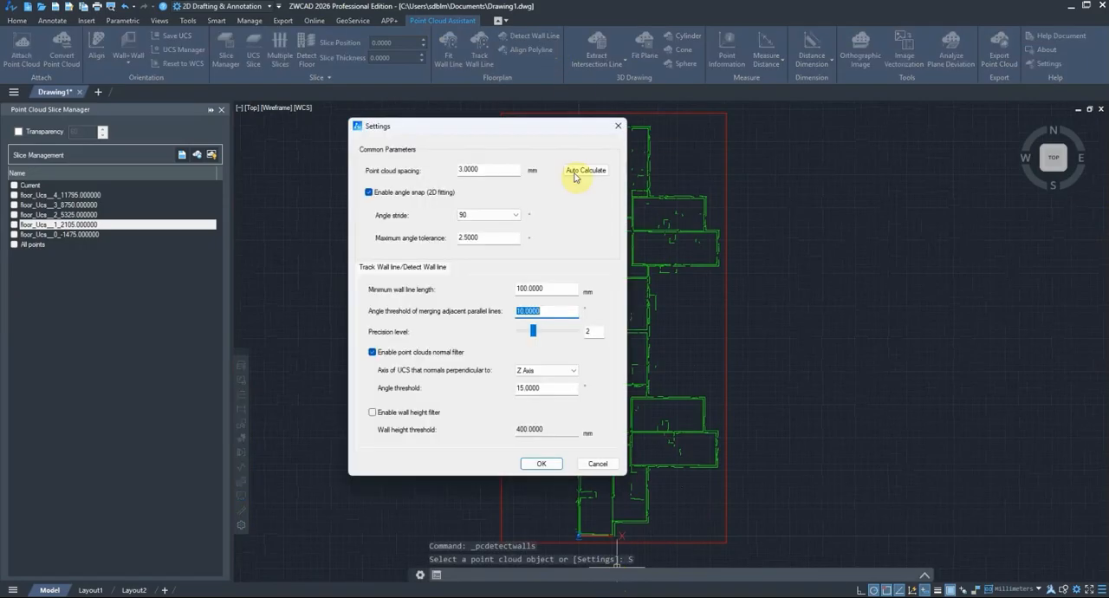
drag(581, 125, 555, 132)
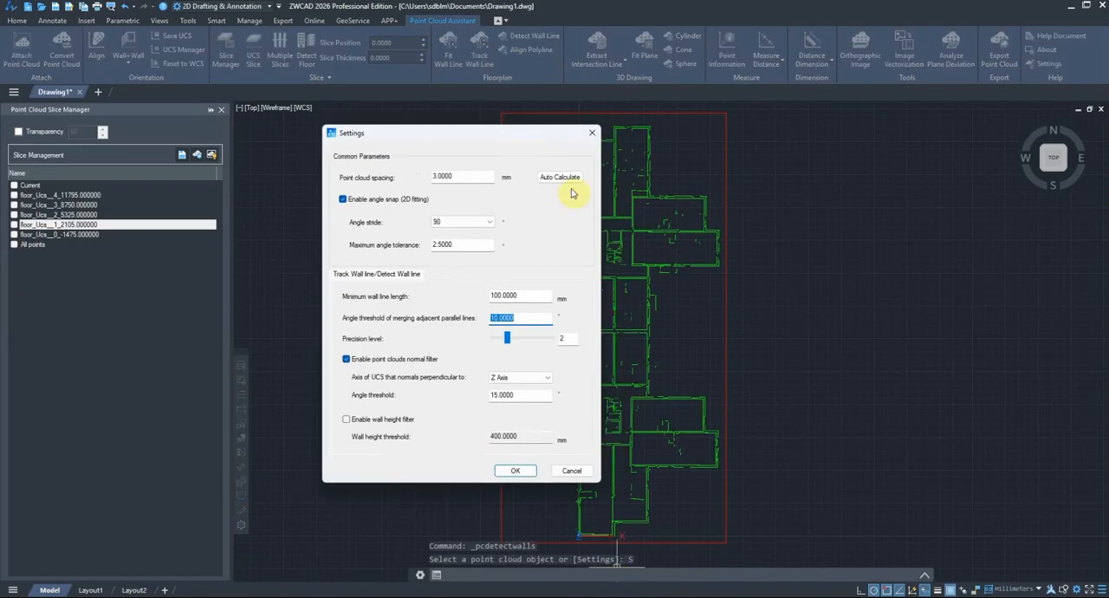
click(591, 132)
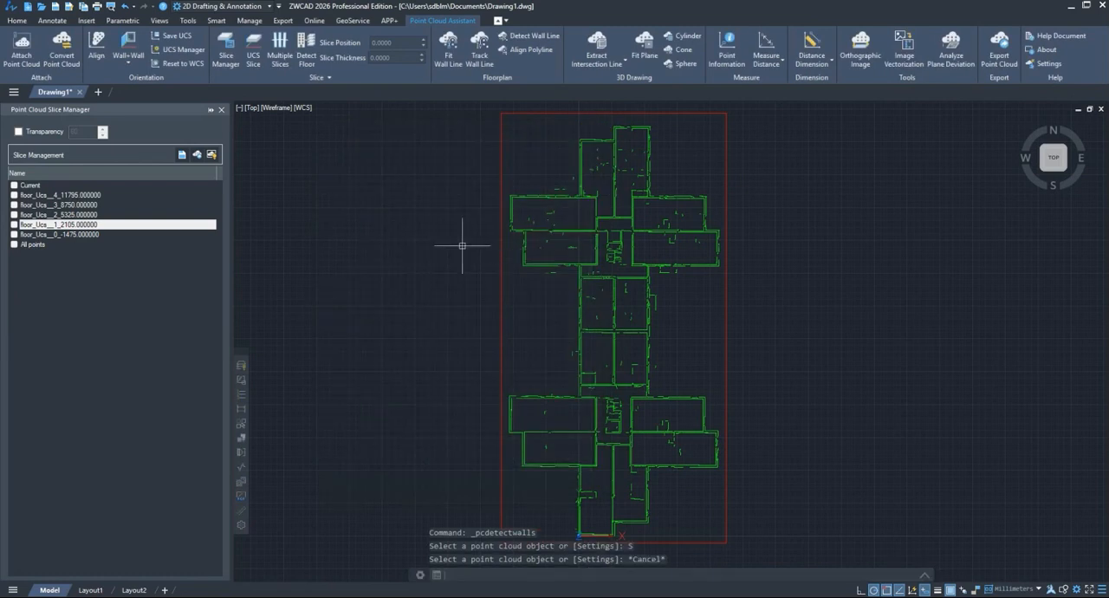
middle_drag(457, 263, 476, 292)
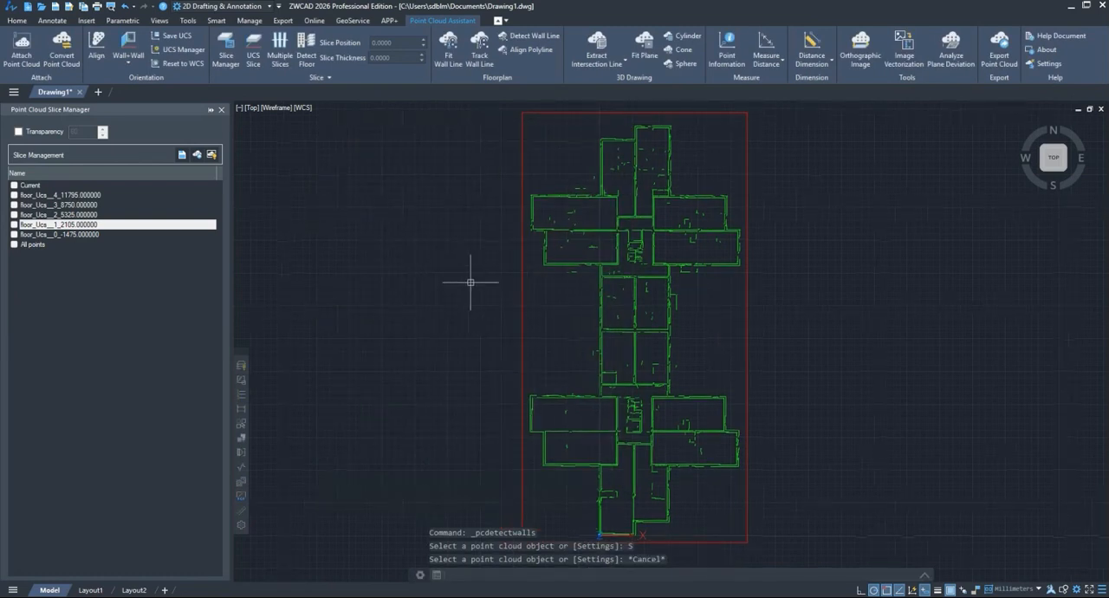
Step: Undo the wall line detection and show the floor_Ucs__1_2105.000000 slice again
key(ctrl+z)
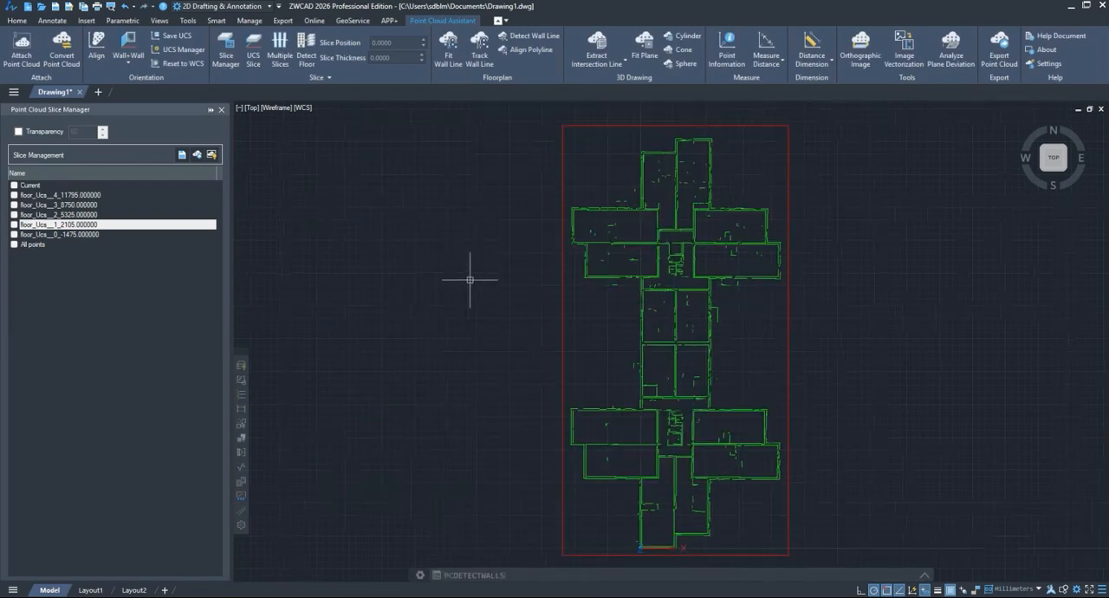
key(ctrl+z)
click(13, 225)
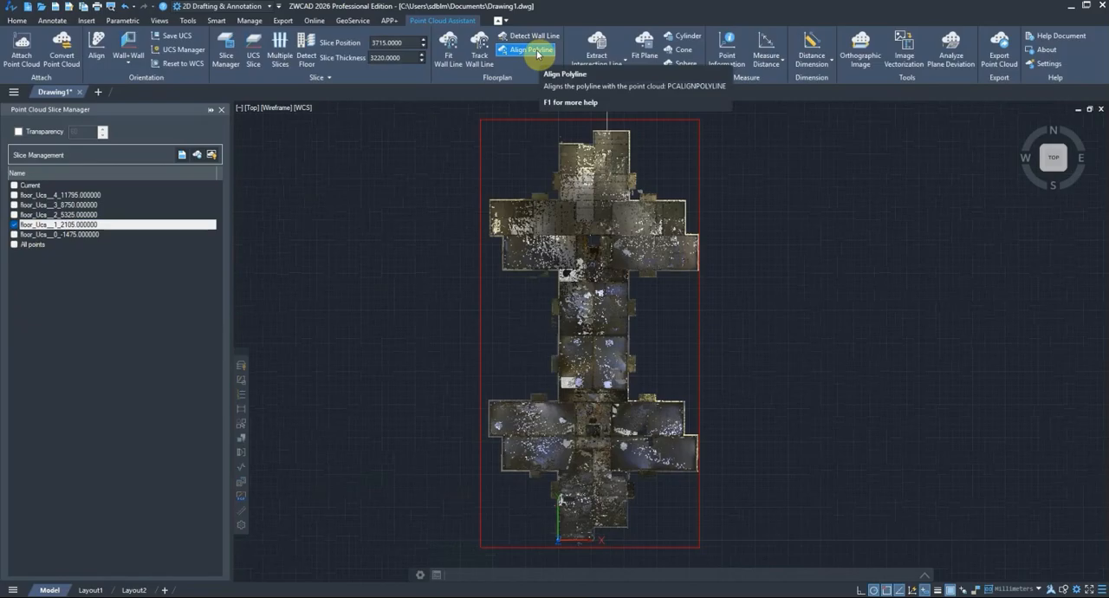
Step: Start a rough polyline outside the building's north end, from the west wall around the northwest corner to the inner corner between the two blocks
click(17, 20)
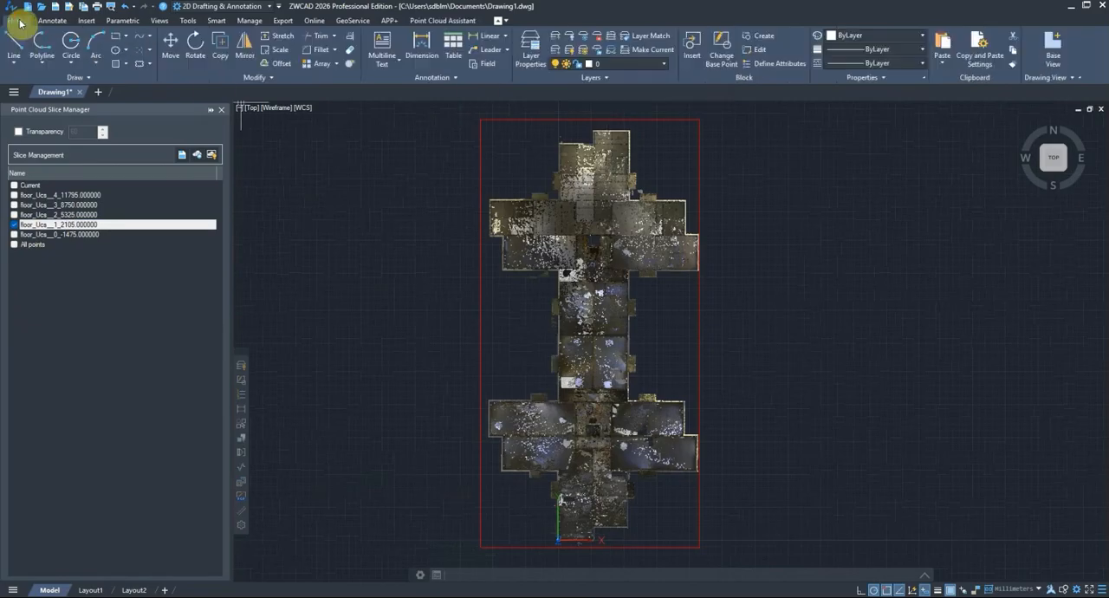
click(42, 45)
scroll(533, 155, up, 4)
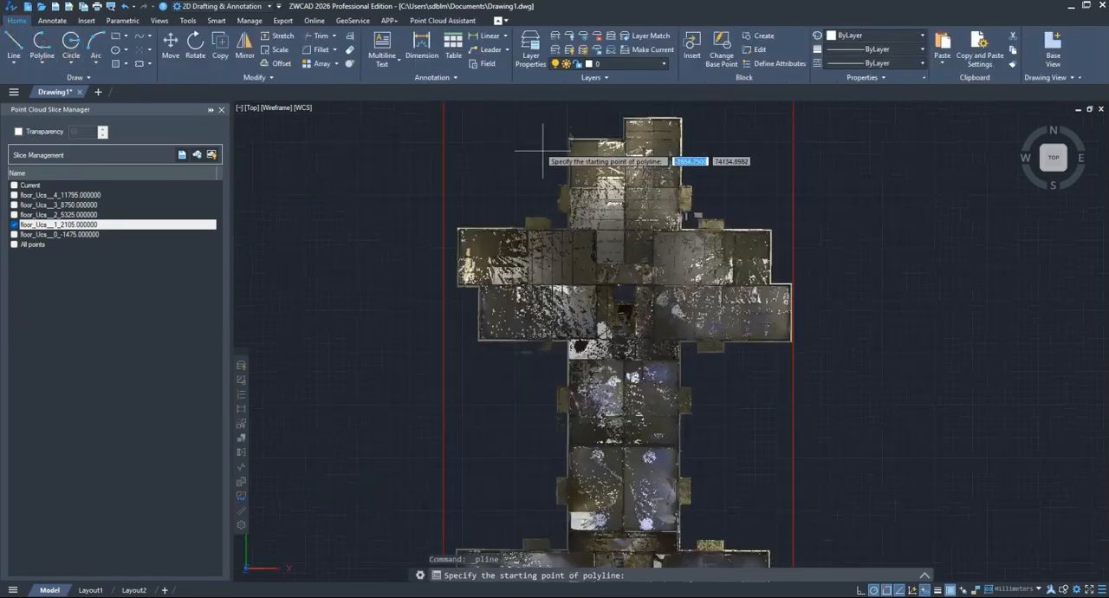
scroll(533, 237, up, 3)
scroll(428, 477, up, 3)
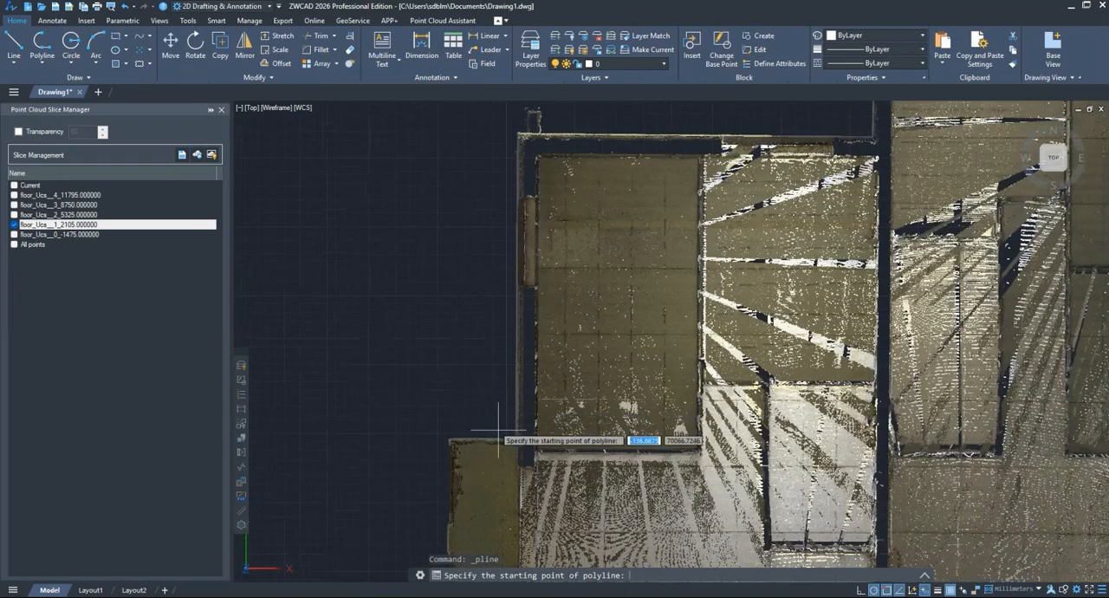
click(498, 430)
scroll(453, 286, down, 4)
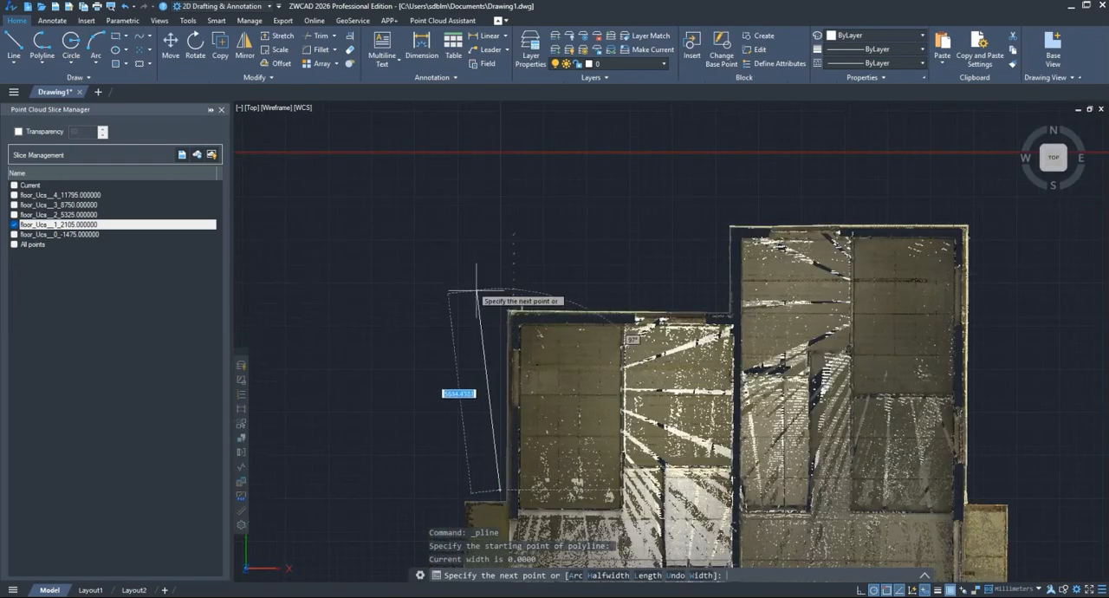
click(490, 288)
scroll(680, 303, up, 2)
click(723, 310)
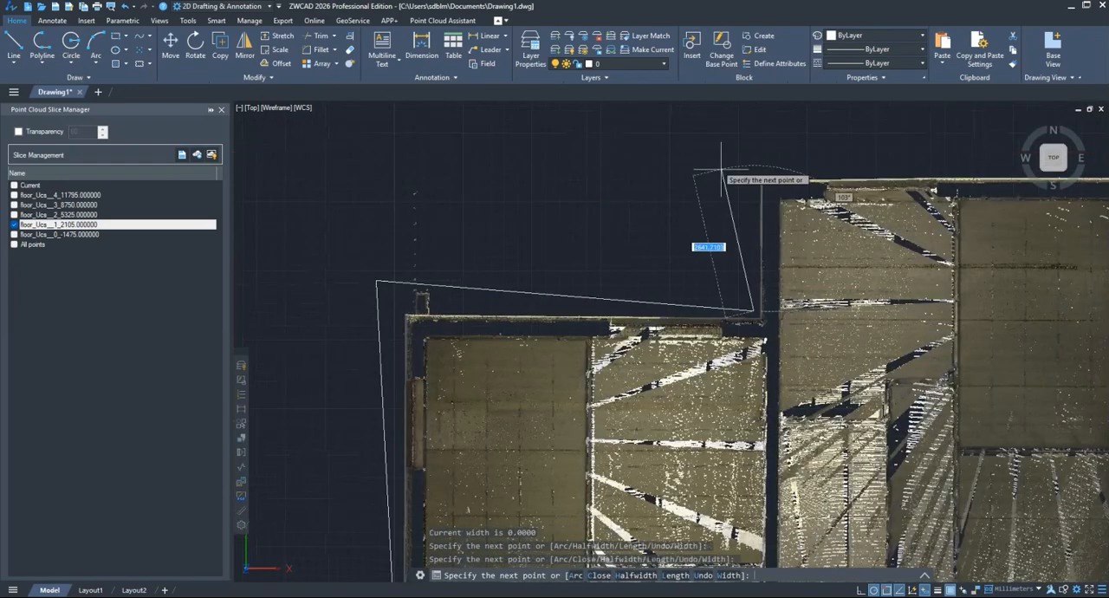
Step: Continue the polyline loosely around the taller northeast block and end it beside the east wall, above the balcony
click(730, 161)
scroll(731, 161, down, 2)
click(907, 179)
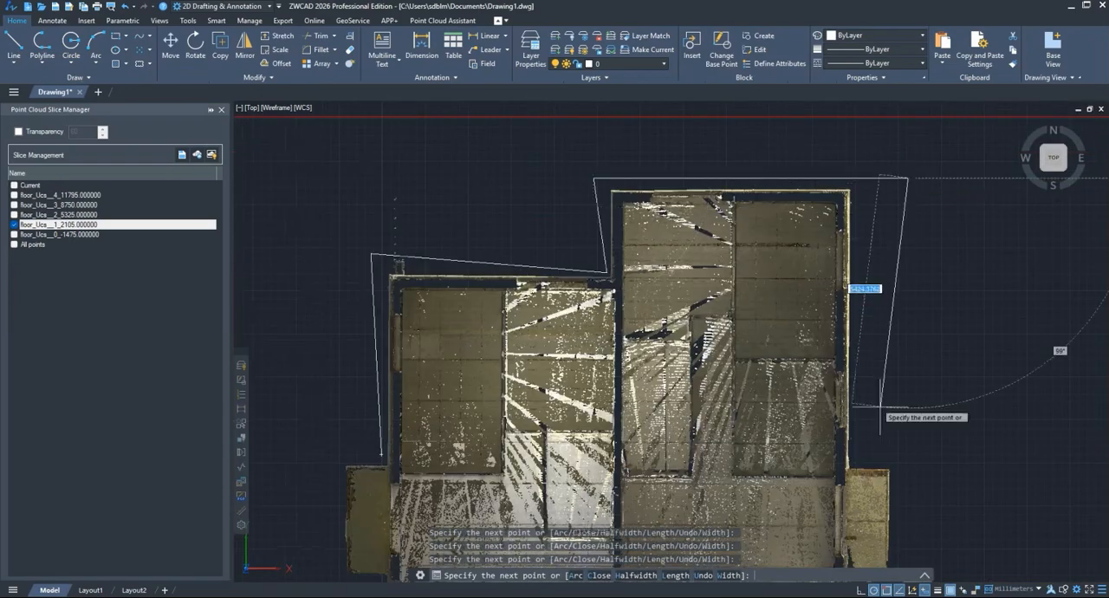
click(865, 459)
right_click(910, 441)
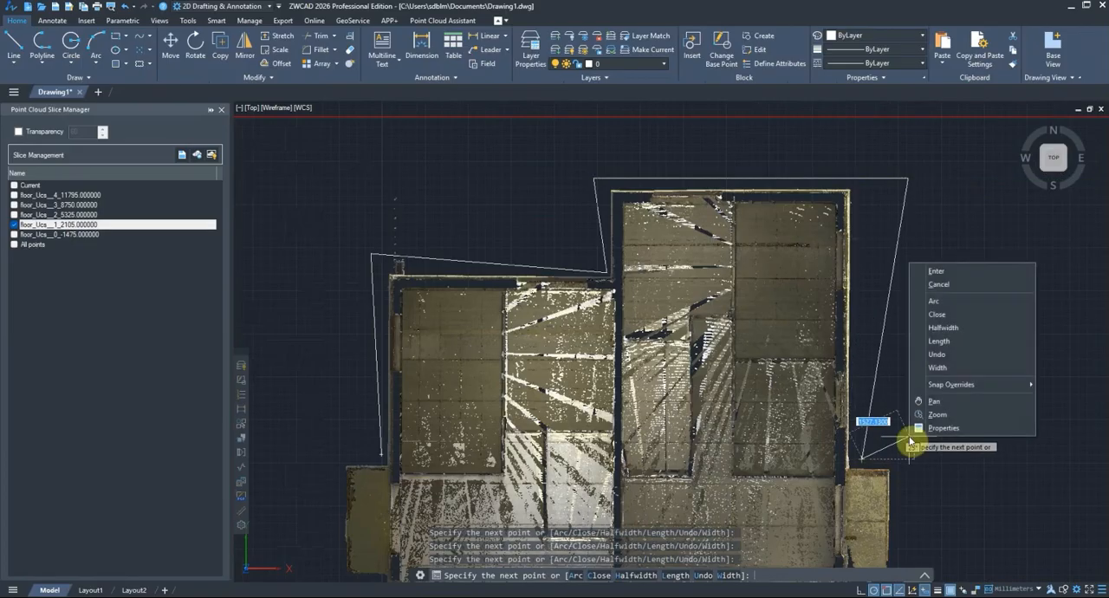
click(977, 287)
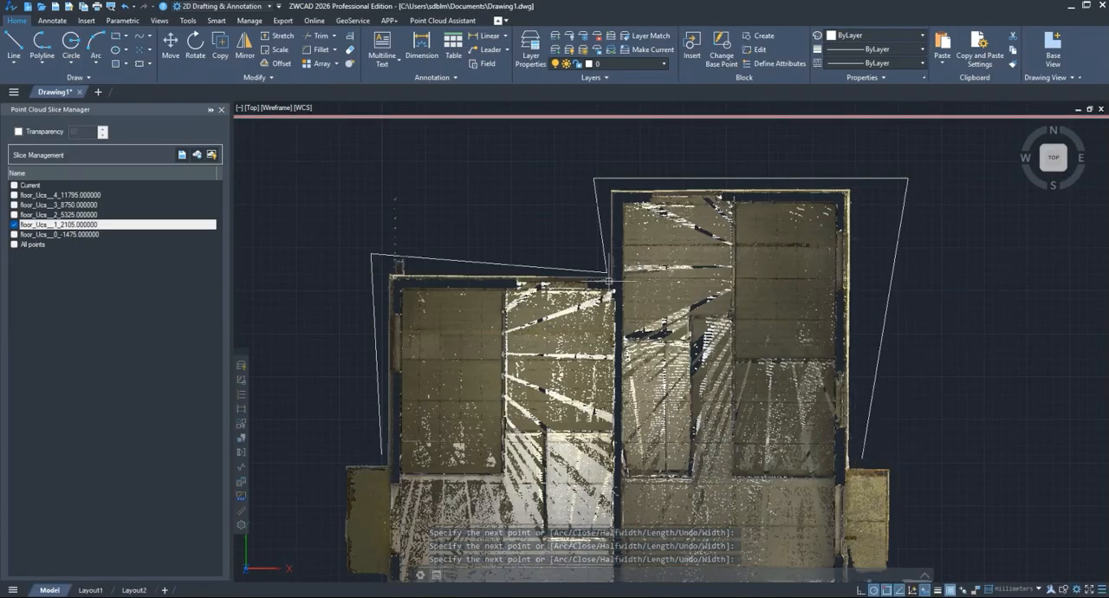
Step: Align the rough polyline around the north end to the point cloud walls with Align Polyline
click(455, 20)
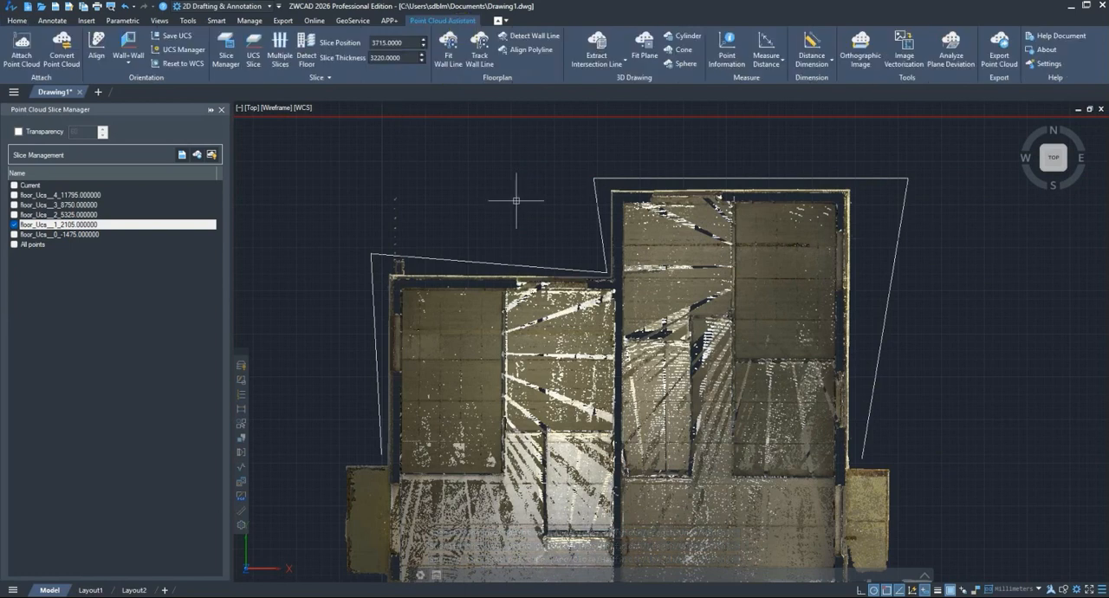
click(538, 50)
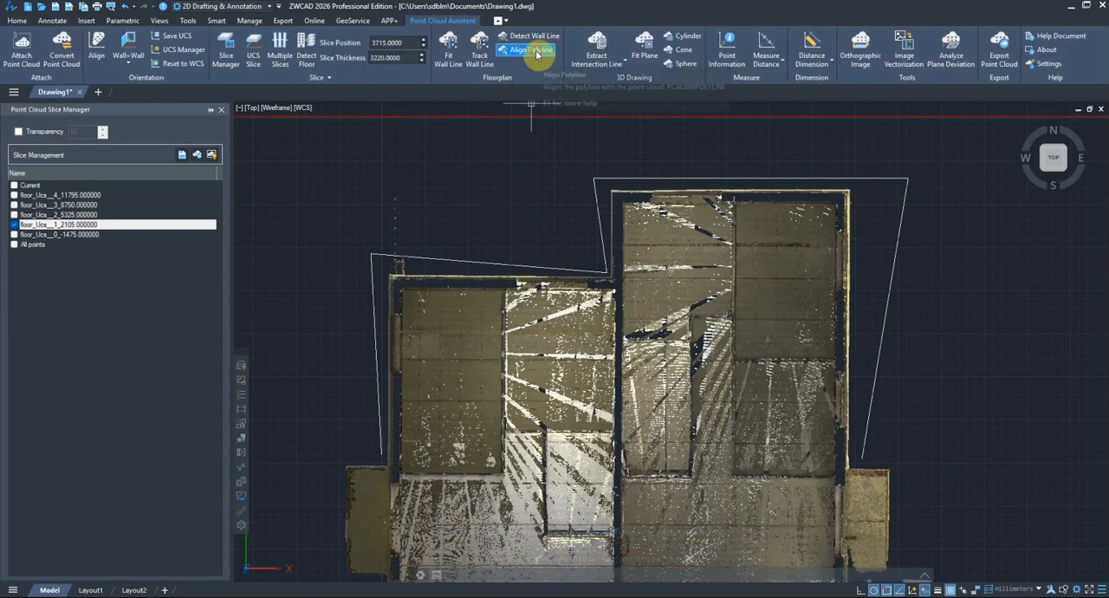
click(644, 178)
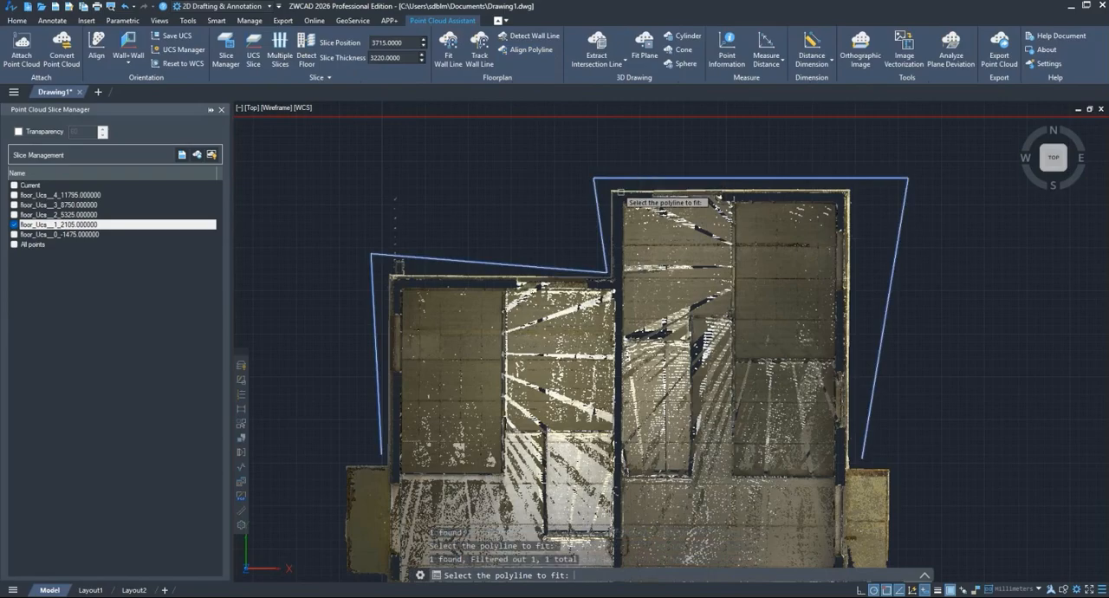
key(Return)
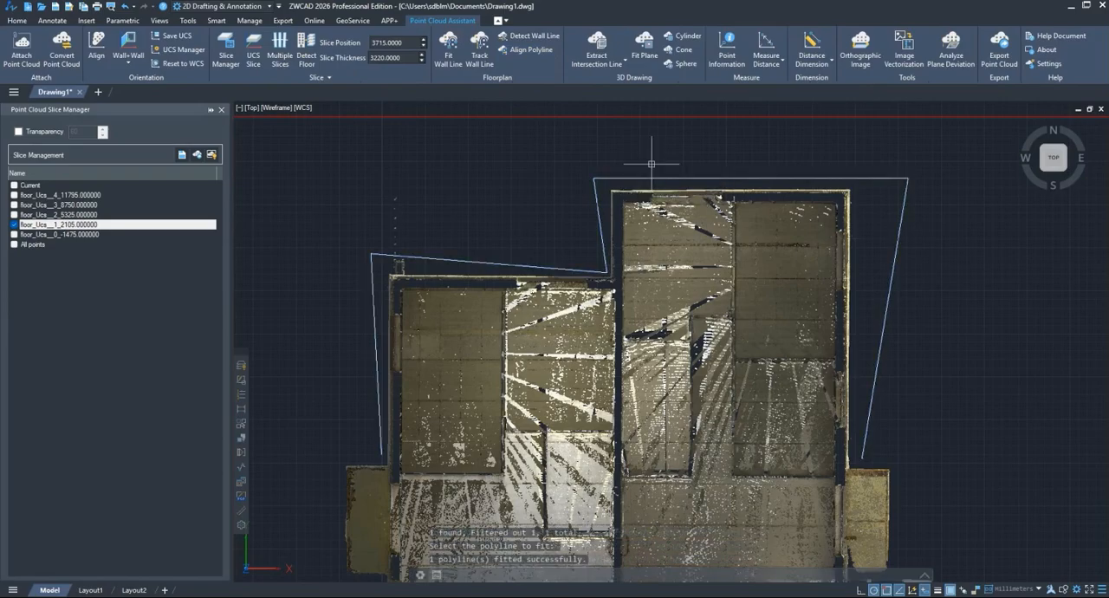
Step: Examine how the aligned polyline follows the exterior wall points, and hide the floor_Ucs__1_2105.000000 slice to compare it with the rough polyline
scroll(614, 177, up, 6)
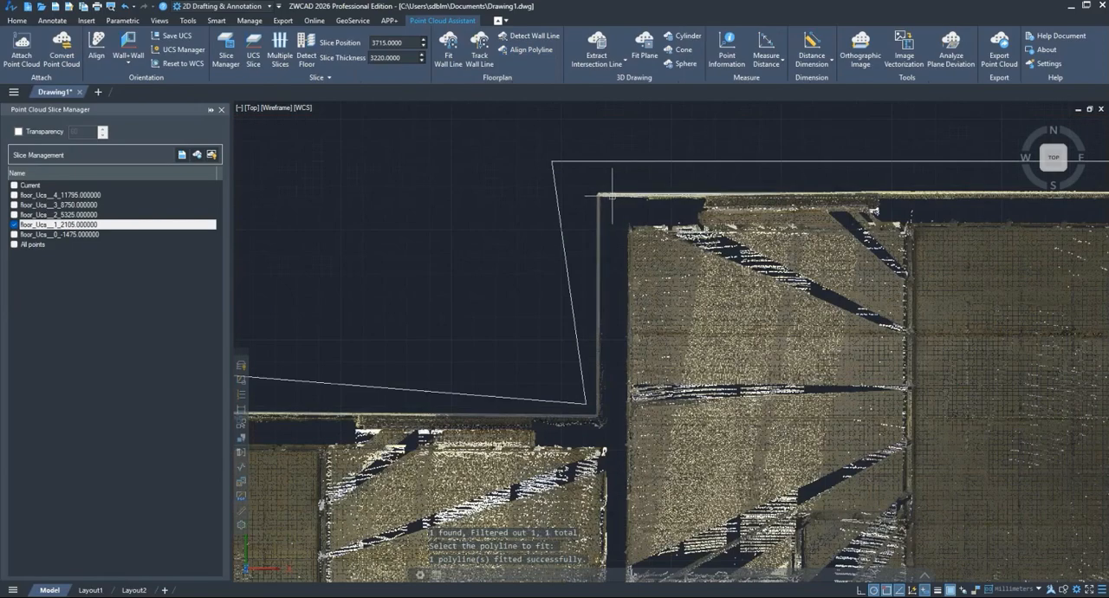
middle_drag(601, 210, 742, 190)
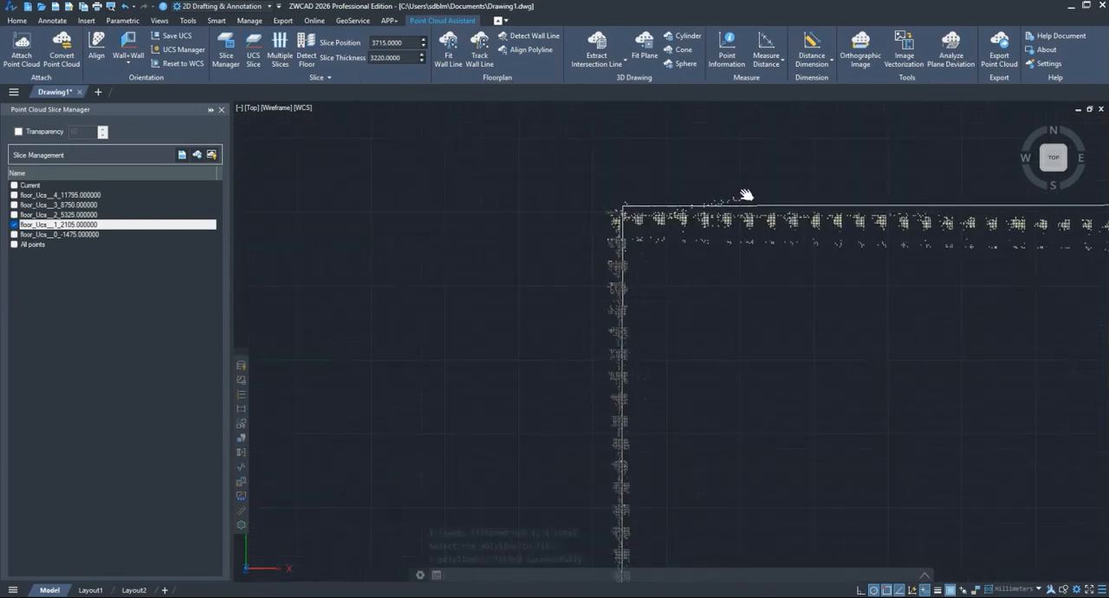
click(641, 206)
scroll(586, 238, down, 5)
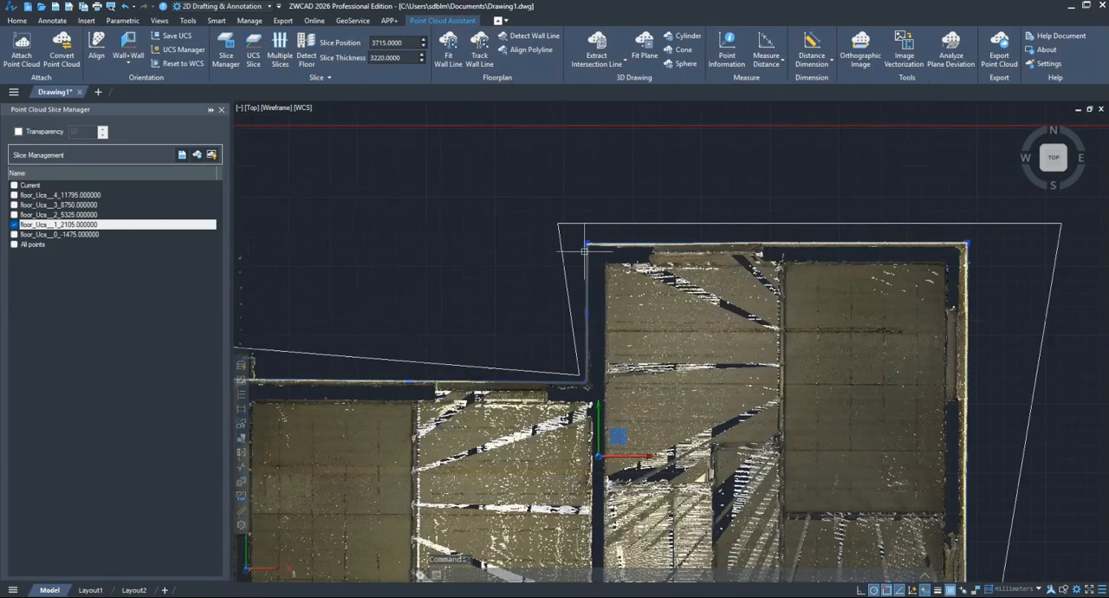
middle_drag(504, 315, 652, 231)
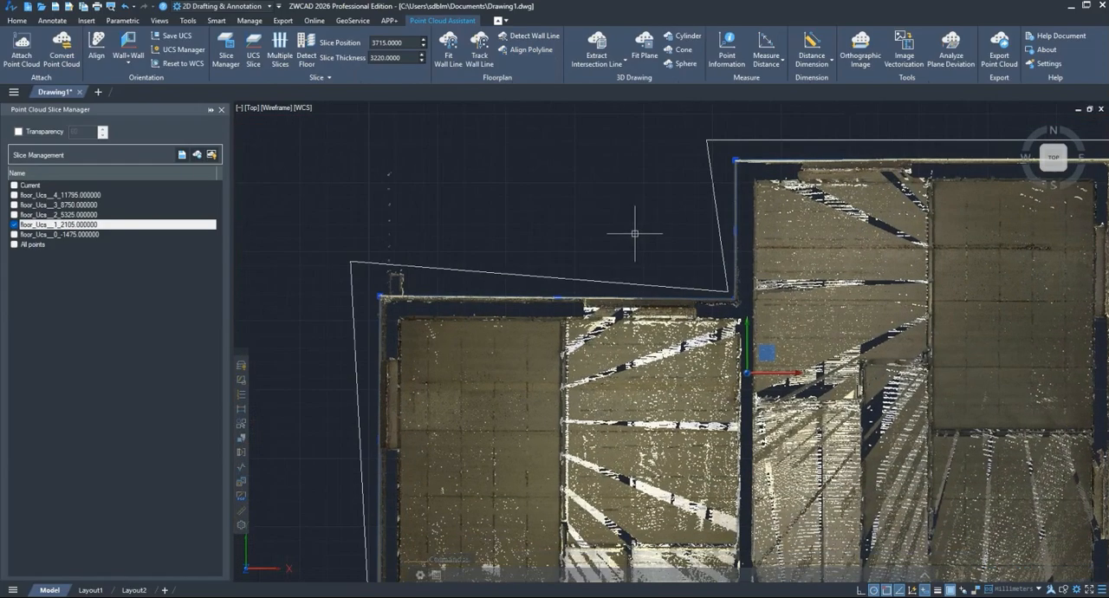
click(14, 224)
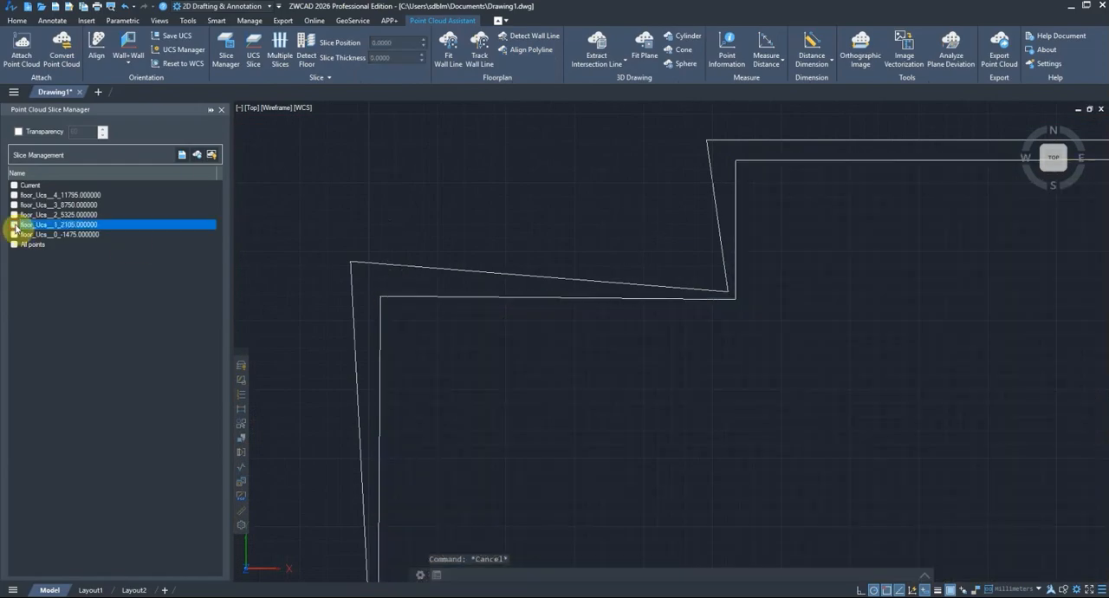
Step: Show the floor_Ucs__1_2105.000000 slice again and erase the rough polyline around the building's north end
click(14, 224)
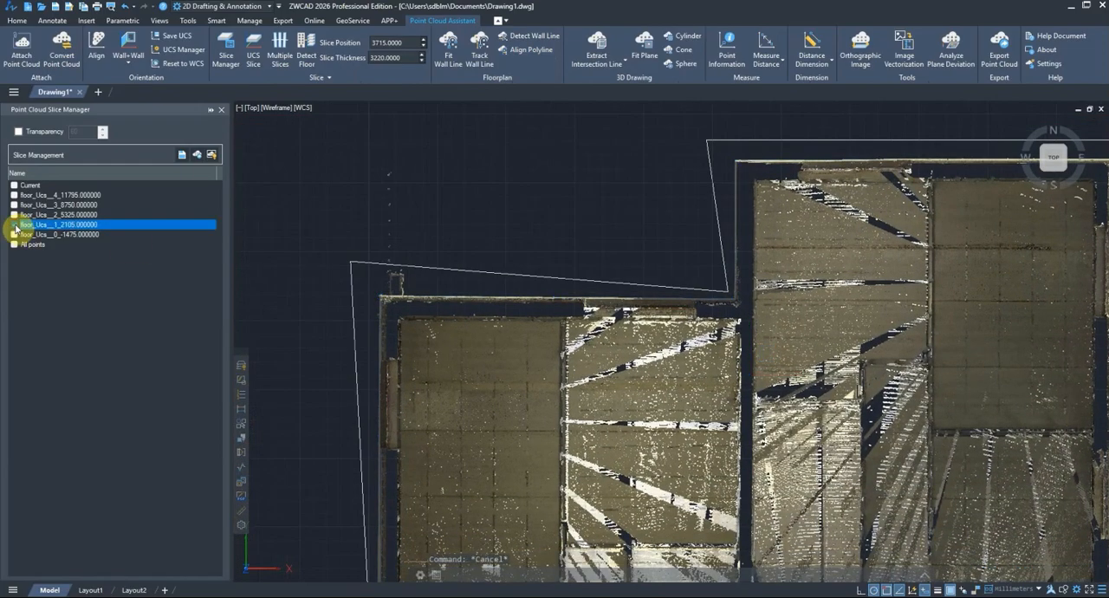
click(709, 164)
key(Delete)
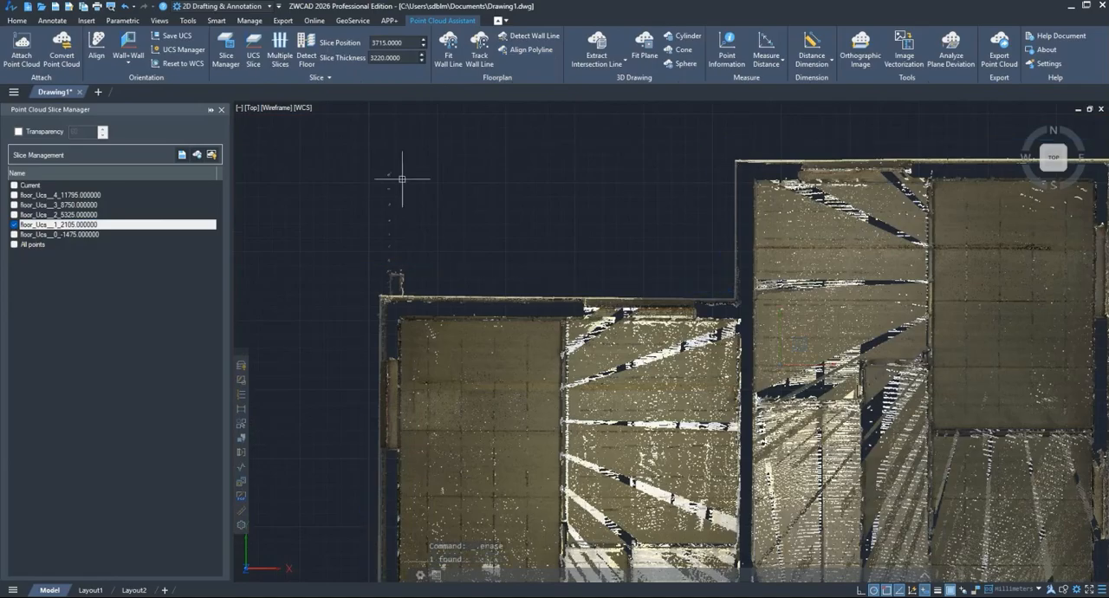
Step: Compare the remaining aligned polyline with the exterior walls by hiding and reshowing the floor_Ucs__1_2105.000000 slice
click(14, 224)
scroll(455, 239, down, 3)
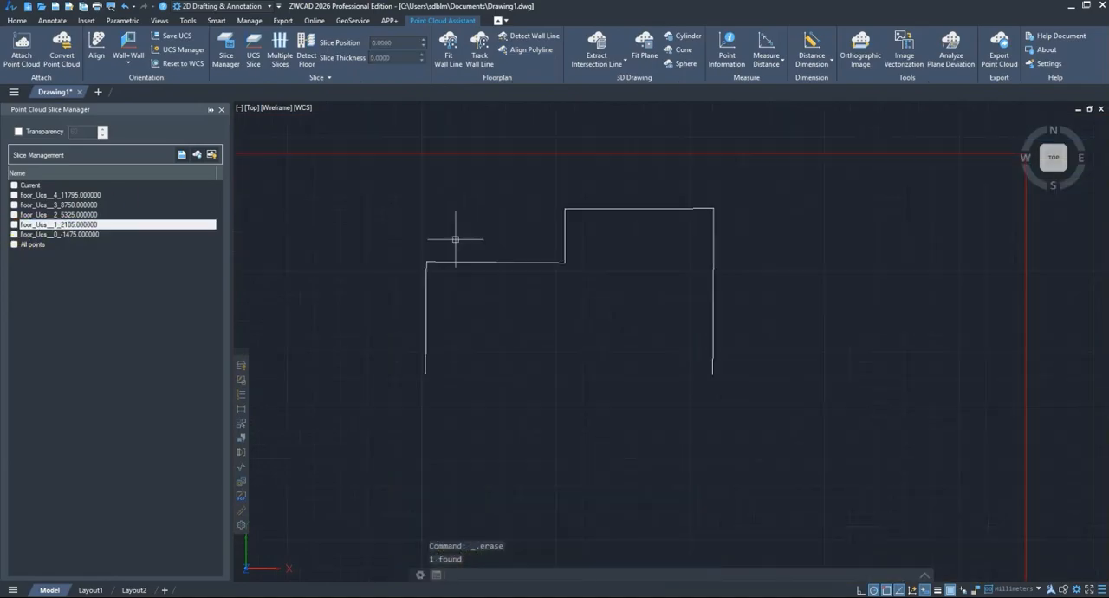
click(13, 224)
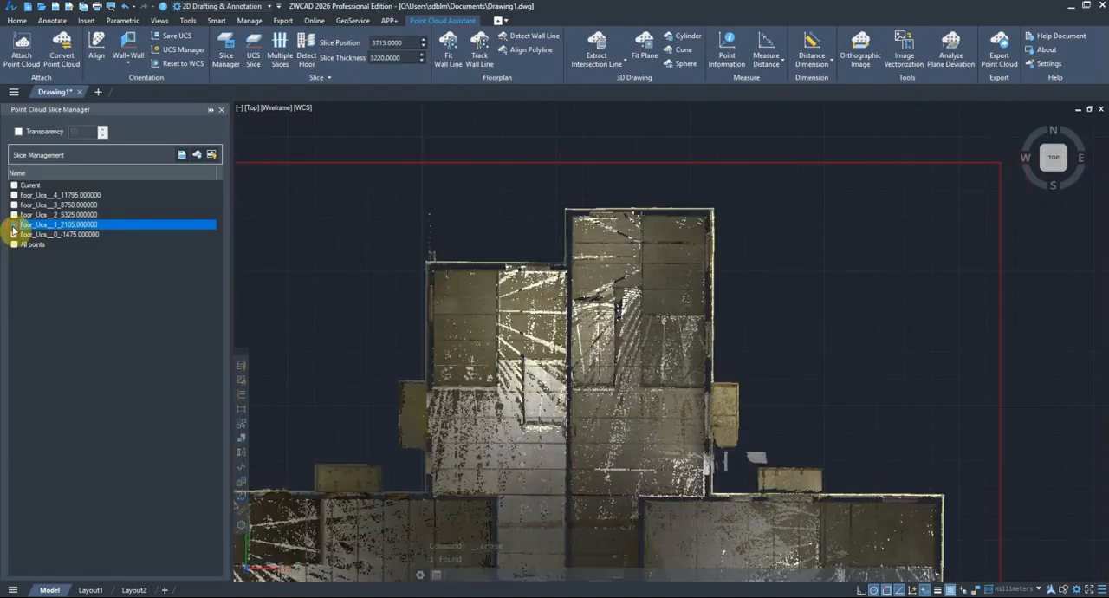
click(14, 225)
click(14, 226)
scroll(589, 296, down, 3)
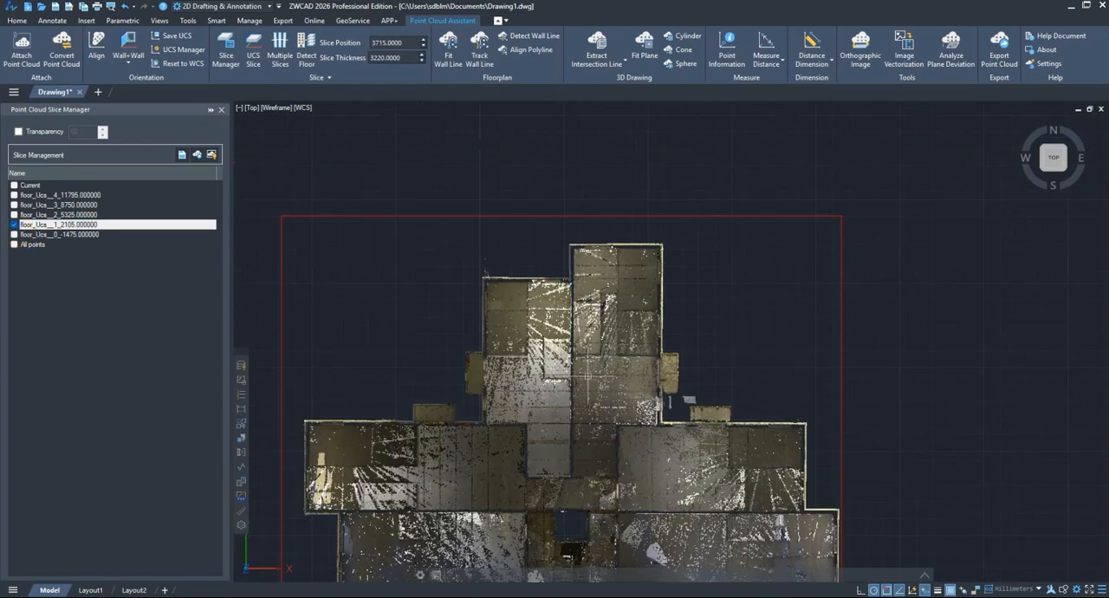
Step: Erase the aligned polyline lying below the building's north end, leaving only the point cloud slice in 3D
shift+middle_drag(596, 427, 705, 171)
scroll(591, 311, up, 4)
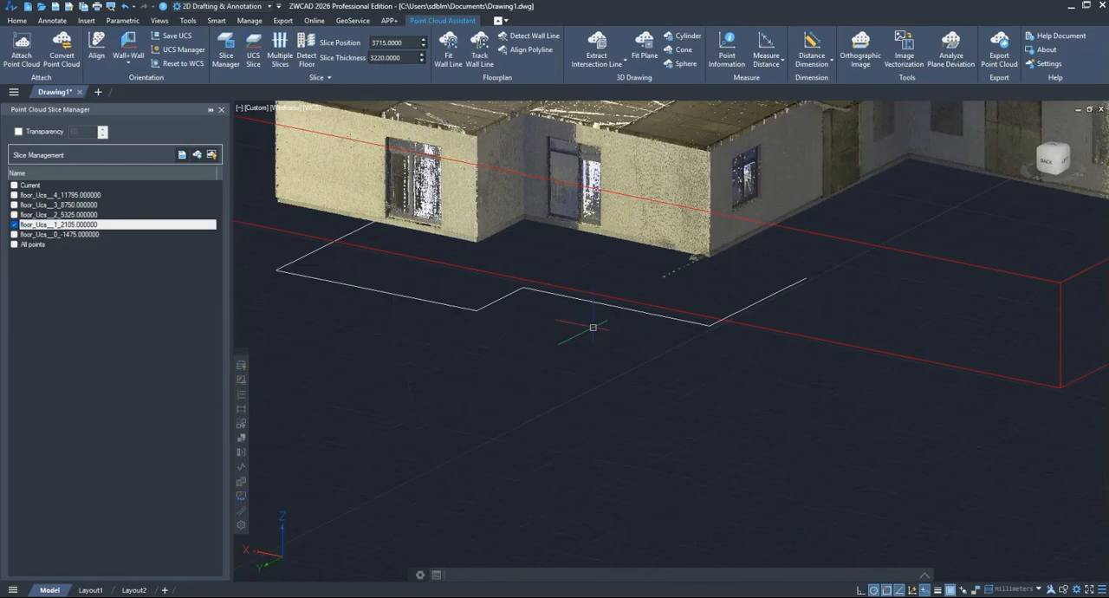
scroll(593, 326, down, 5)
shift+middle_drag(593, 327, 706, 351)
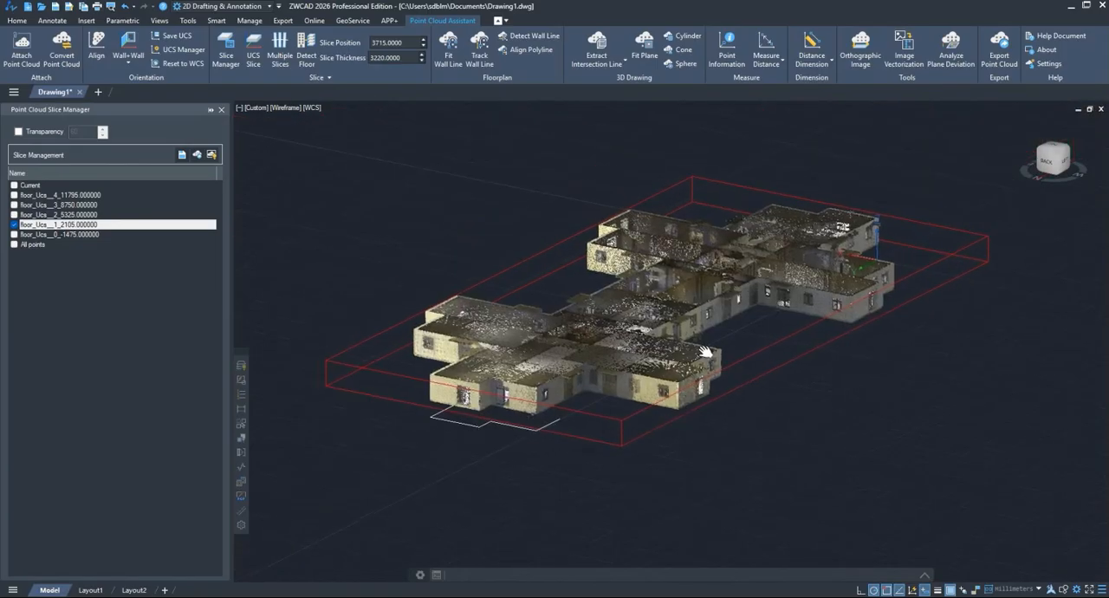
click(482, 428)
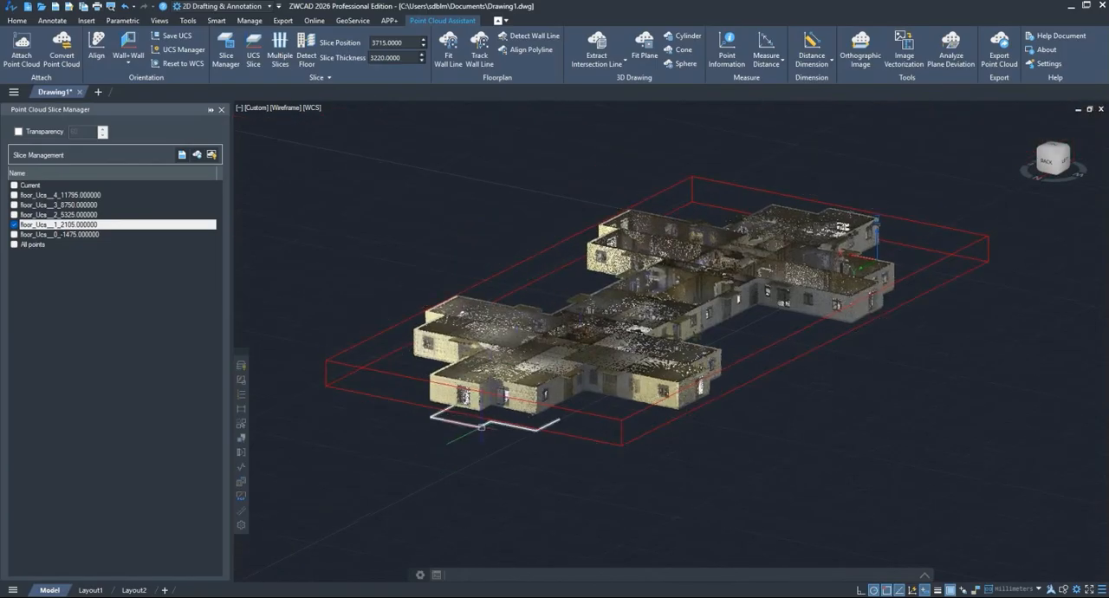
key(Delete)
middle_drag(780, 405, 771, 419)
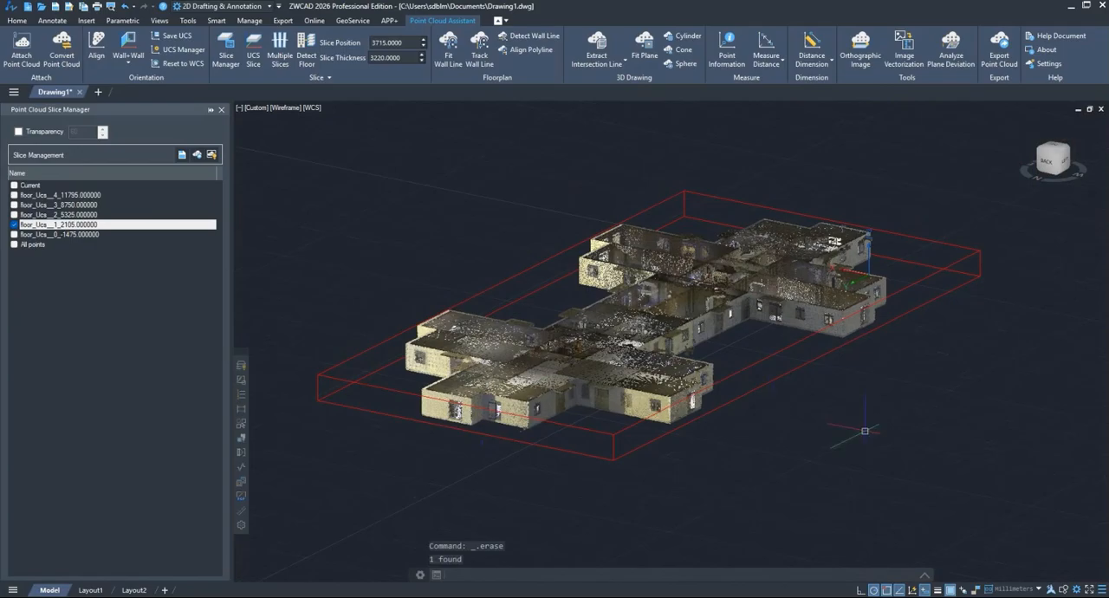